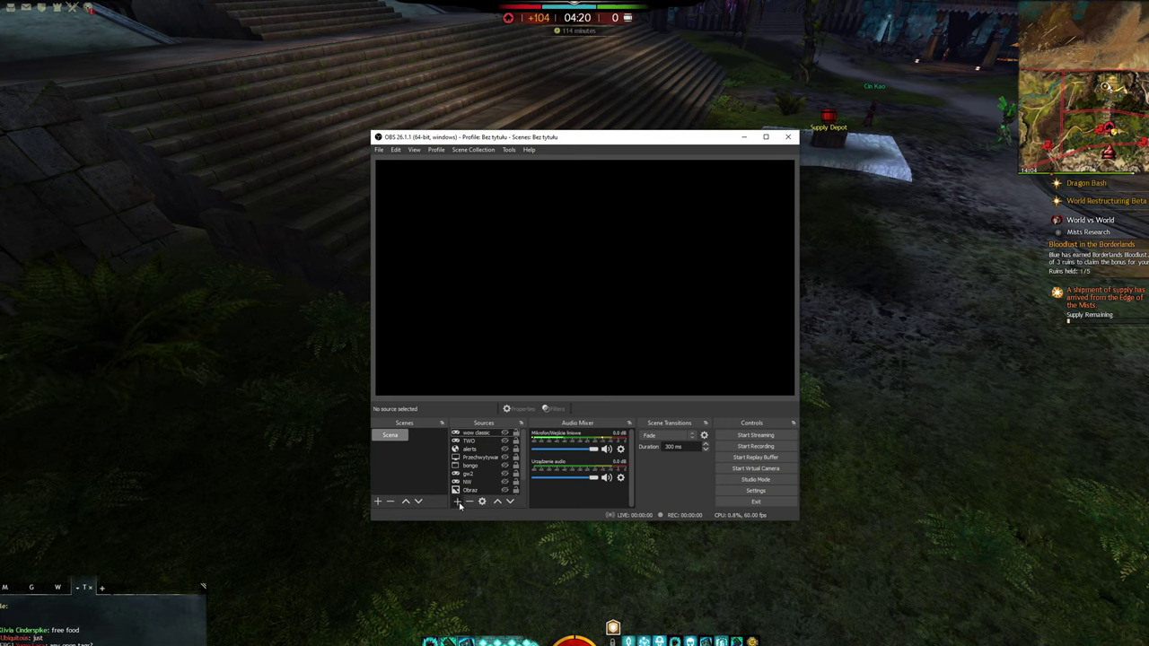
Add a new text source named WELLS and set its text to WELLS.
{"action": "left_click", "coordinate": [489, 616]}
{"action": "type", "text": "WELLS"}
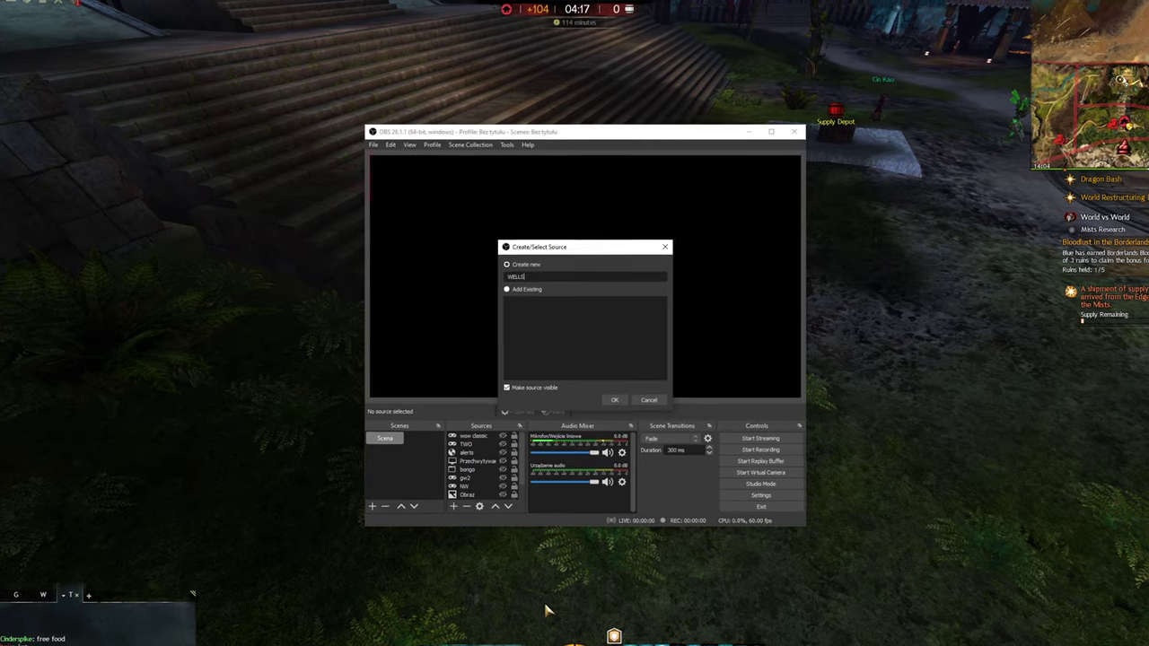
{"action": "key", "text": "Return"}
{"action": "left_click", "coordinate": [564, 404]}
{"action": "type", "text": "WELLS"}
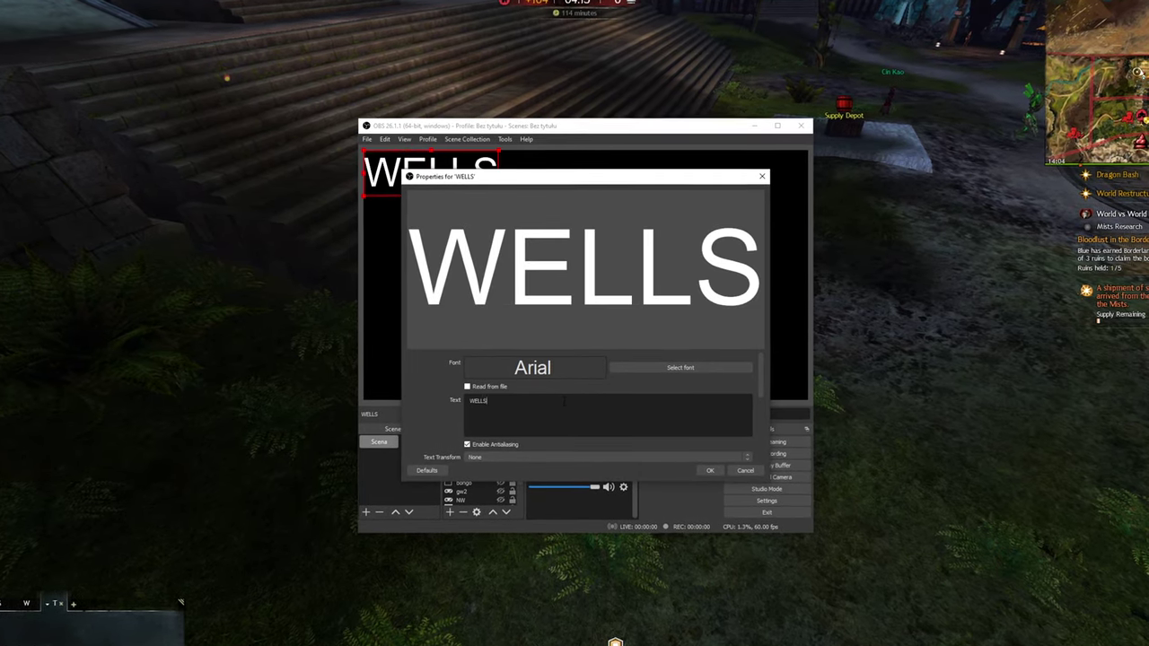
Change the WELLS text colour to bright green (#00ff15) and move the text to the middle of the canvas.
{"action": "scroll", "coordinate": [766, 389], "scroll_direction": "down", "scroll_amount": 2}
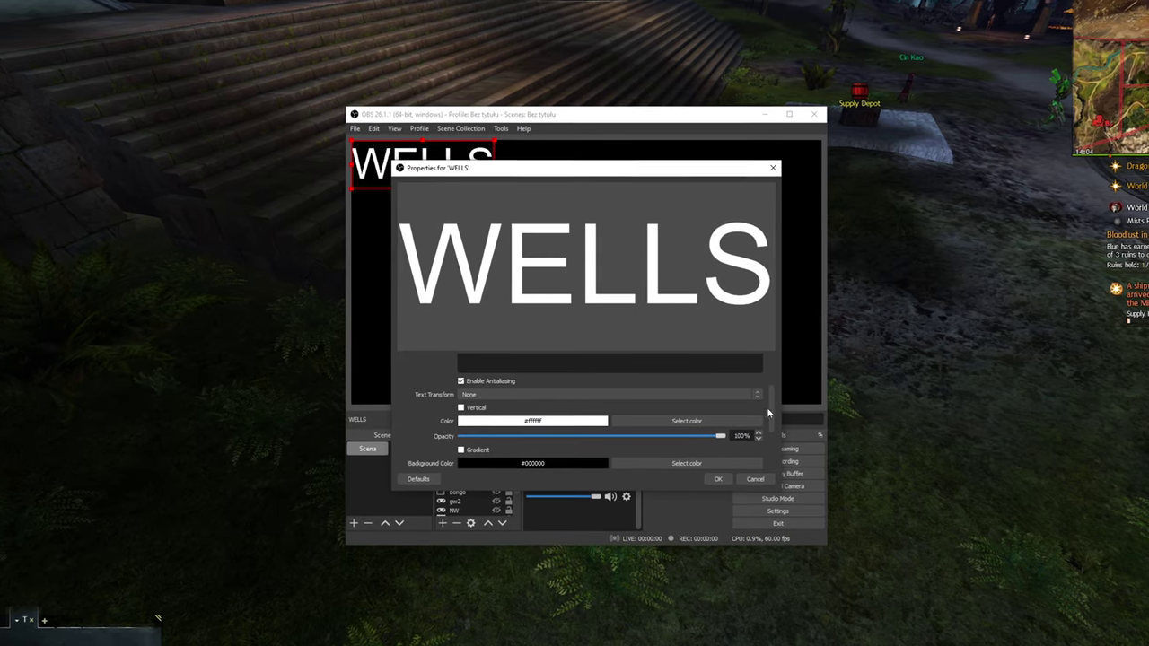
{"action": "scroll", "coordinate": [768, 407], "scroll_direction": "down", "scroll_amount": 2}
{"action": "left_click", "coordinate": [652, 411]}
{"action": "left_click", "coordinate": [656, 238]}
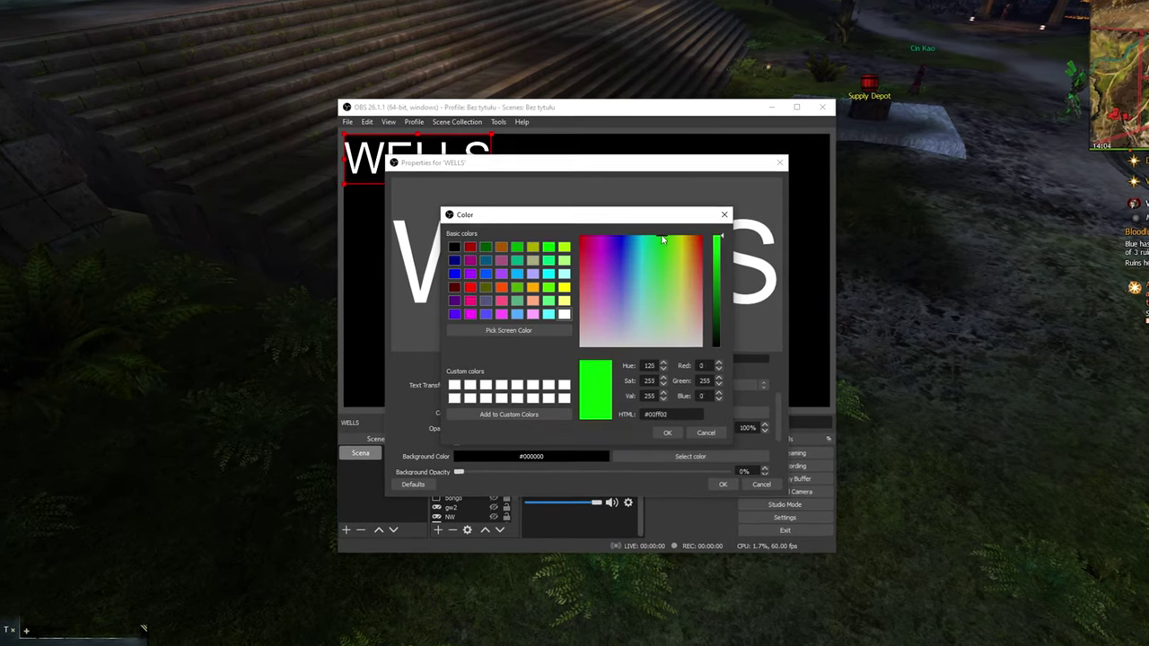
{"action": "left_click", "coordinate": [678, 436]}
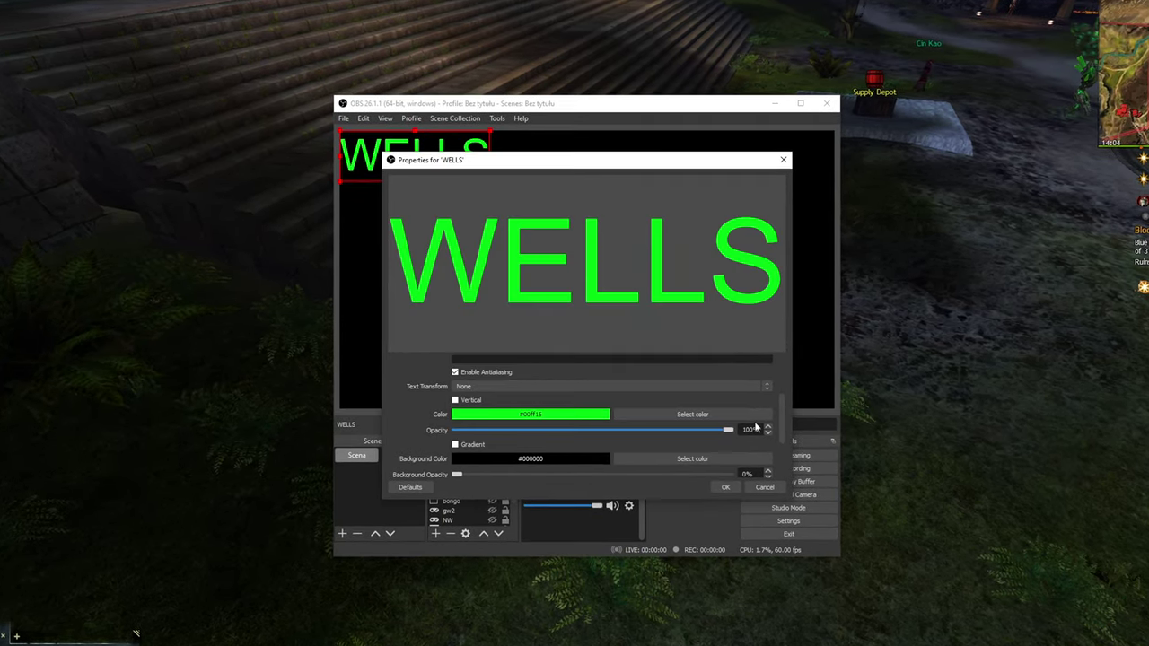
{"action": "left_click", "coordinate": [723, 485]}
{"action": "left_click_drag", "start_coordinate": [429, 156], "coordinate": [579, 268]}
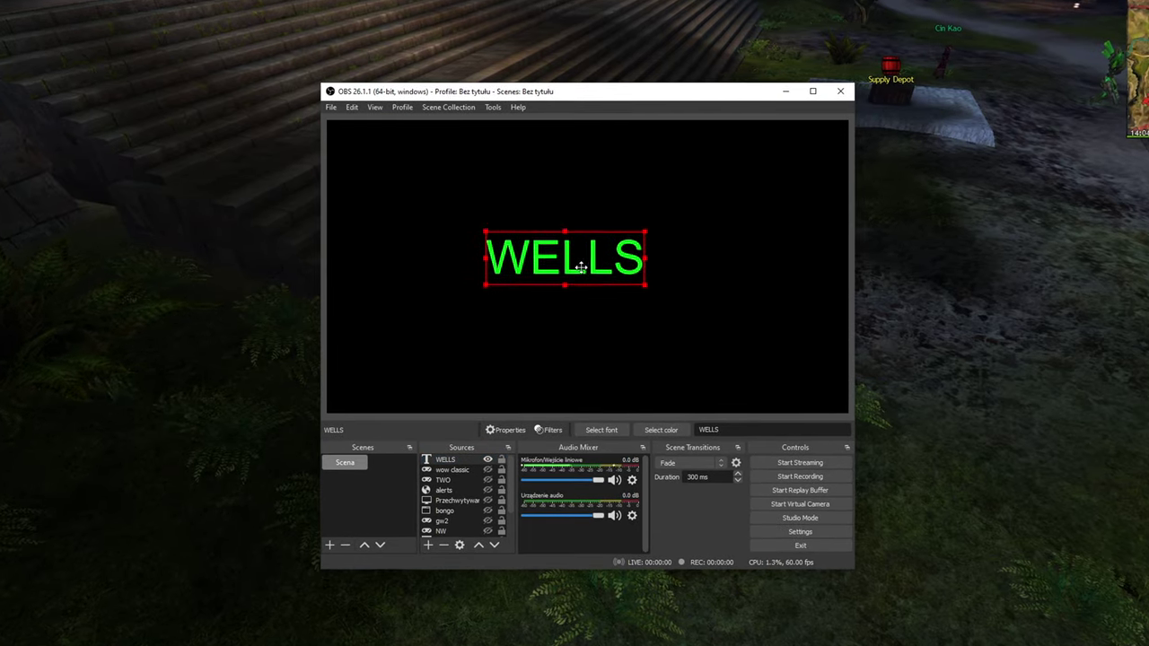
Load the advanced-timer.lua script from the Pobrane folder into the OBS scripts.
{"action": "left_click", "coordinate": [493, 107]}
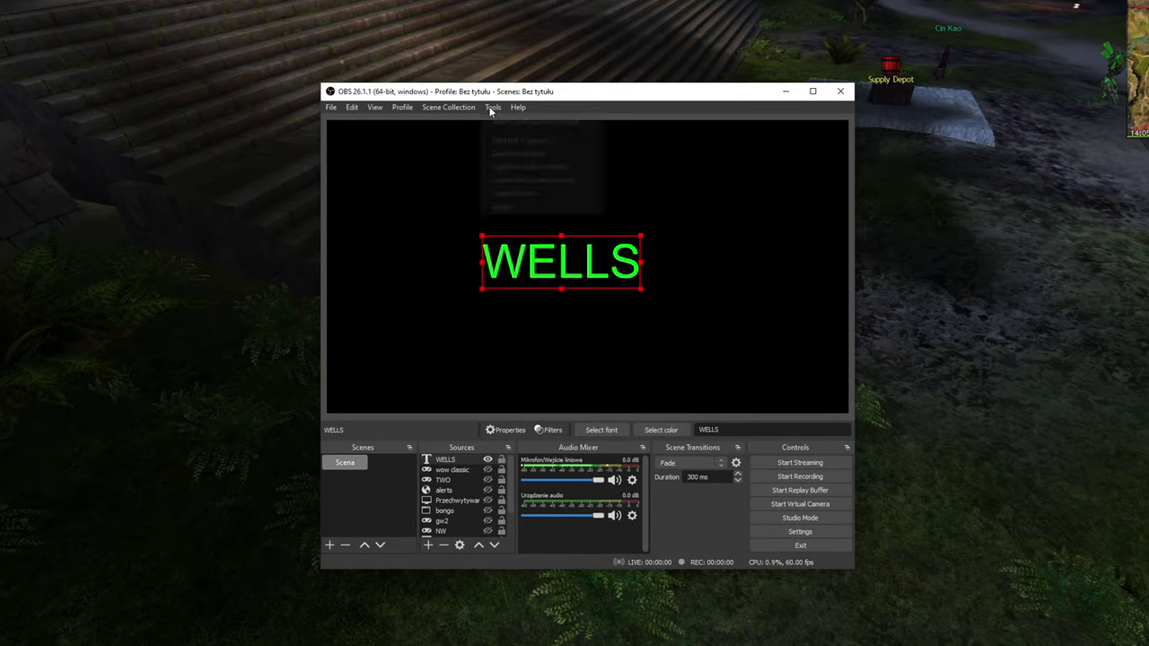
{"action": "left_click", "coordinate": [493, 206]}
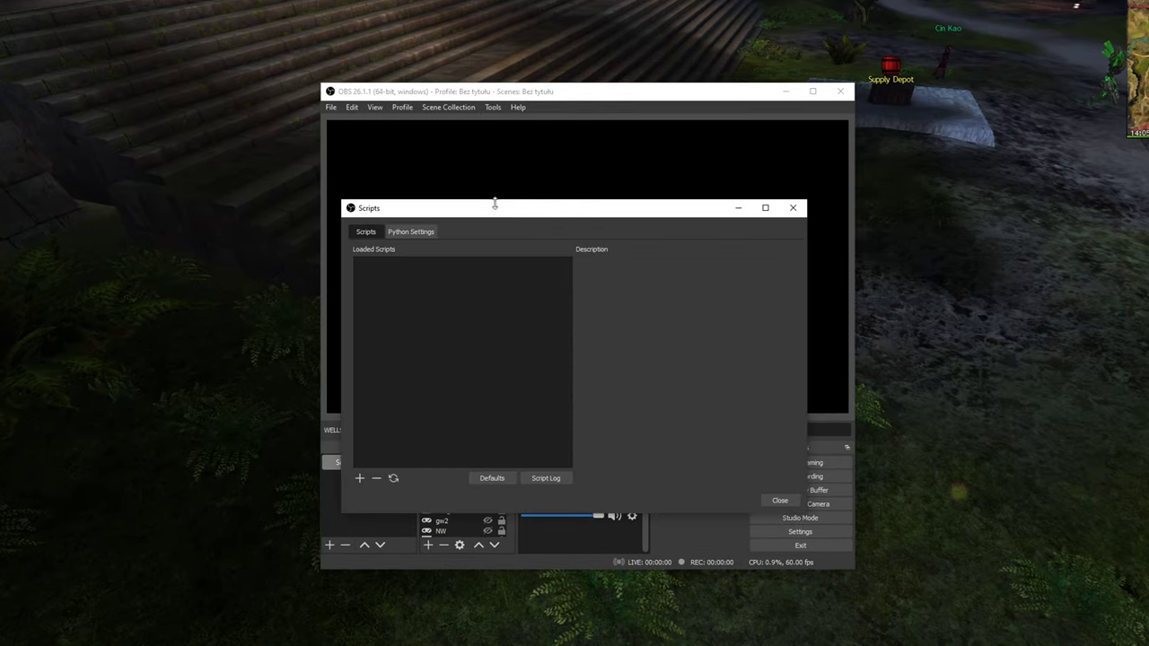
{"action": "left_click", "coordinate": [359, 478]}
{"action": "scroll", "coordinate": [401, 320], "scroll_direction": "down", "scroll_amount": 3}
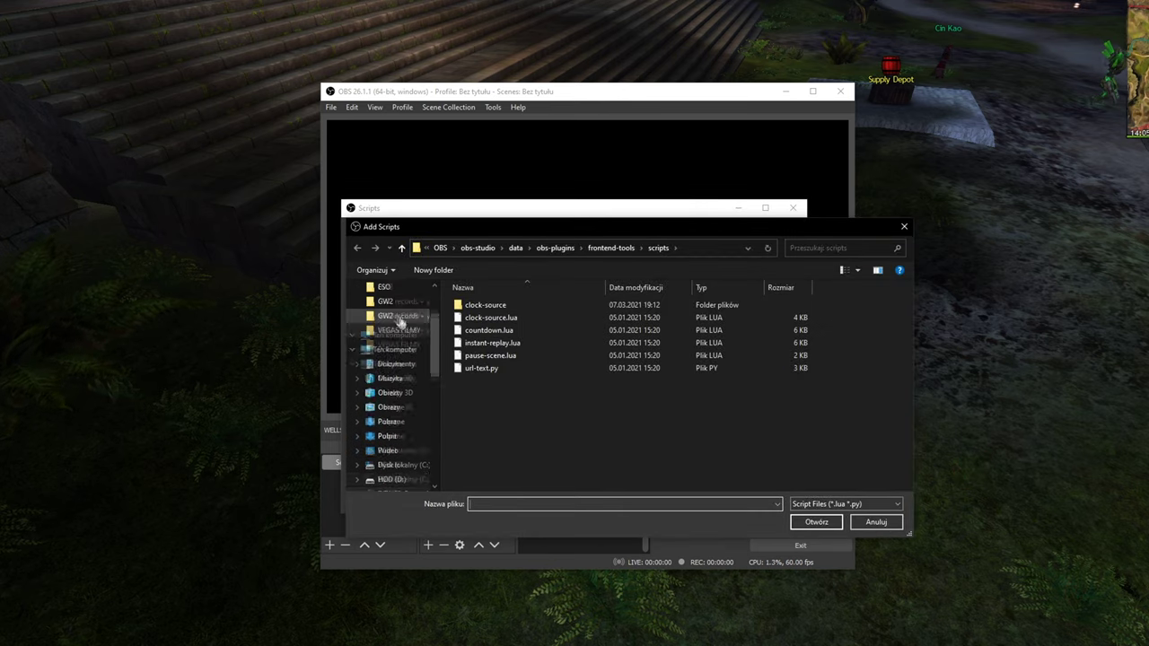
{"action": "scroll", "coordinate": [401, 321], "scroll_direction": "up", "scroll_amount": 3}
{"action": "left_click", "coordinate": [393, 325]}
{"action": "left_click", "coordinate": [502, 322]}
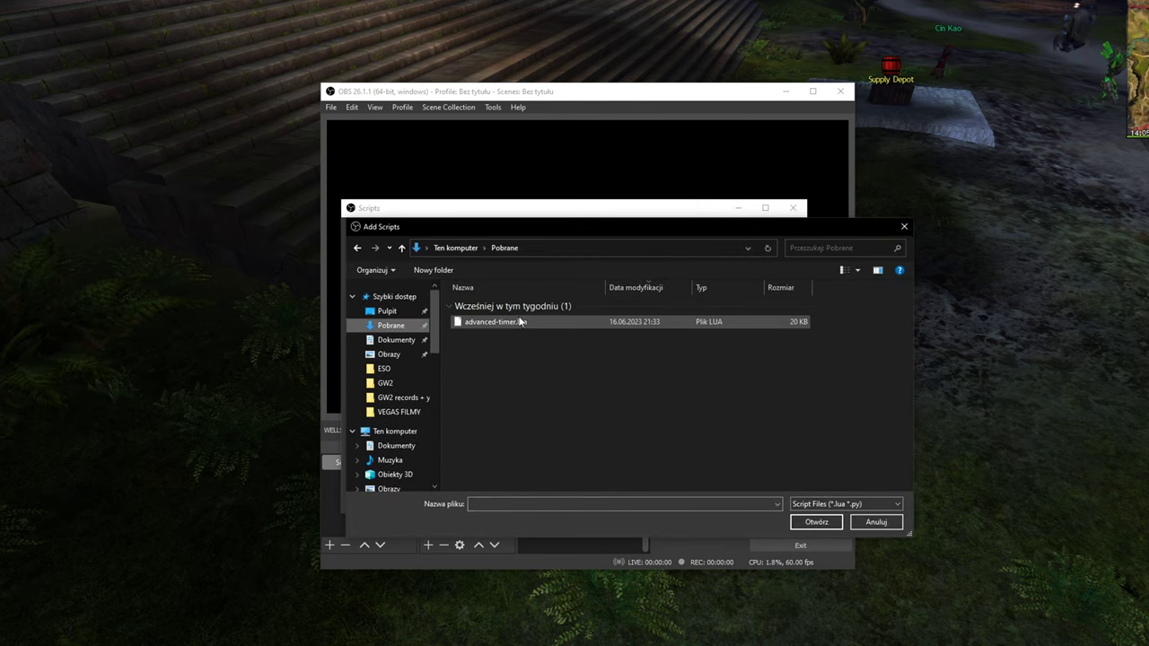
{"action": "left_click", "coordinate": [819, 522]}
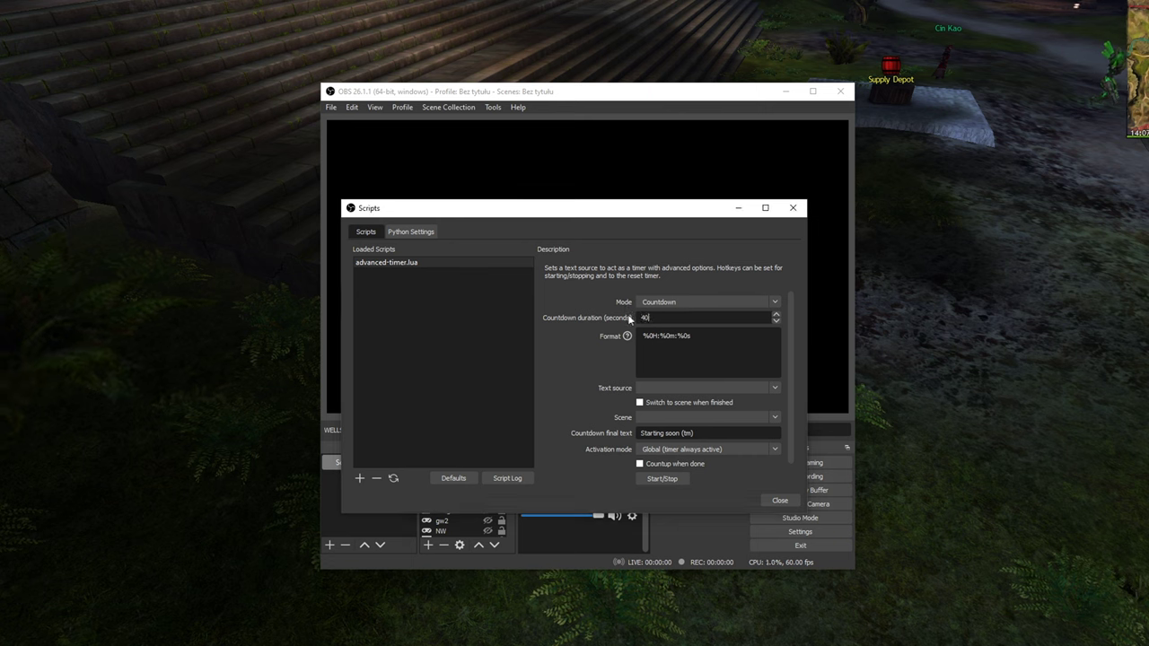
Configure a 40-second countdown with format %0s, text source and final text WELLS, and activation mode "Start timer on activation".
{"action": "key", "text": "Tab"}
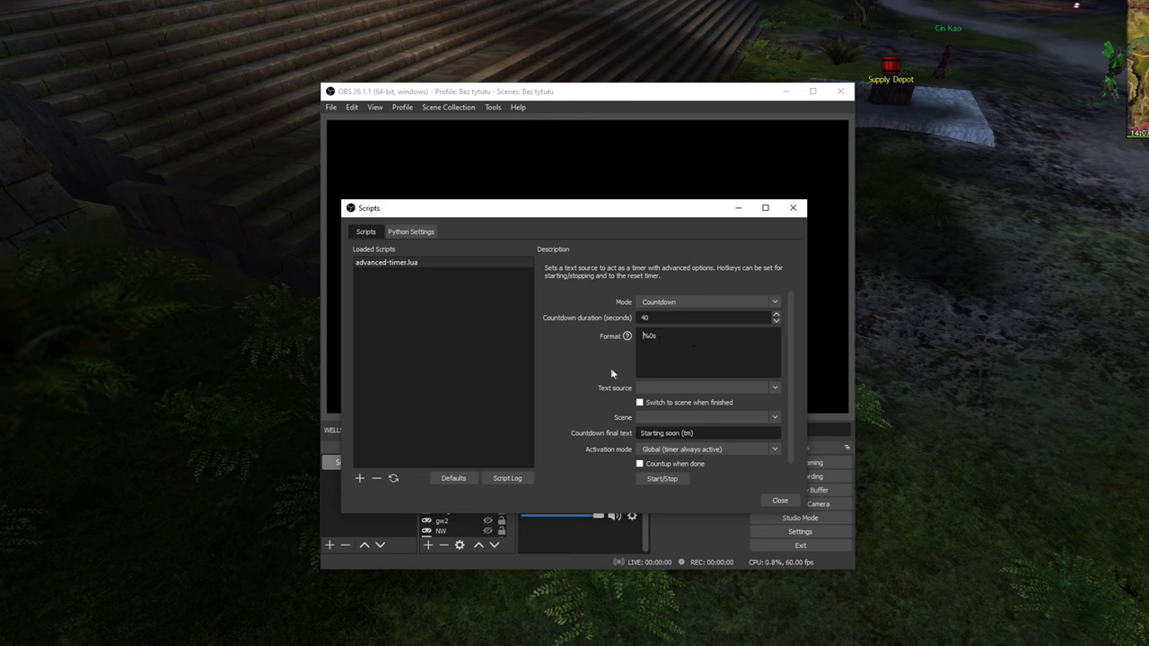
{"action": "left_click", "coordinate": [688, 400]}
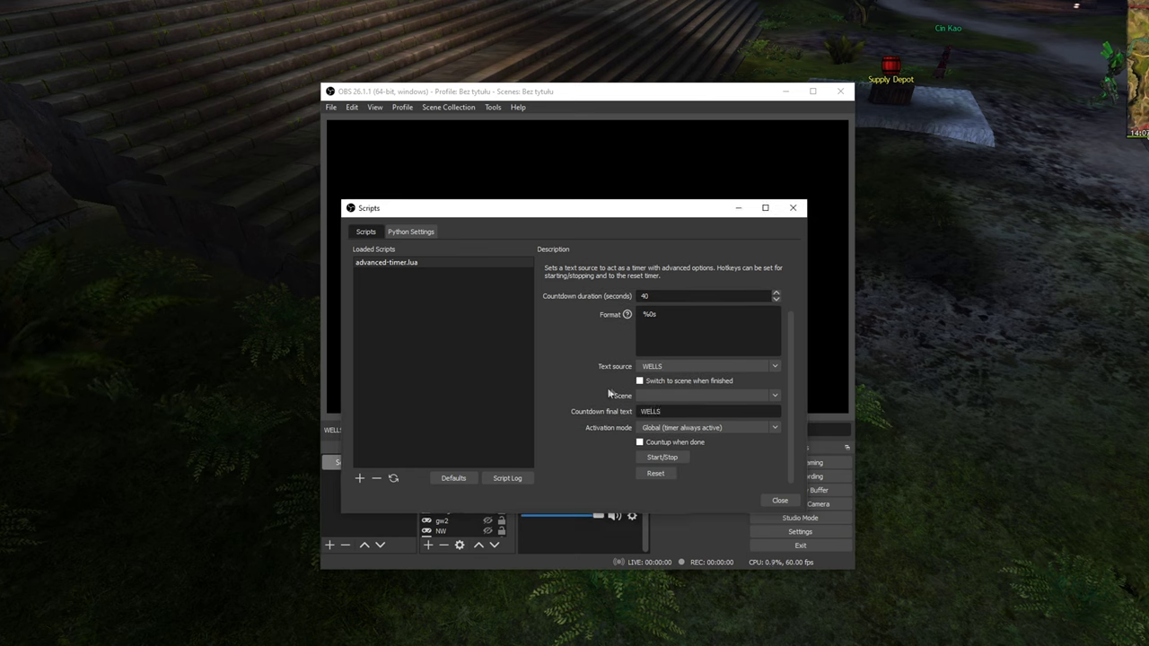
{"action": "left_click", "coordinate": [757, 428]}
{"action": "left_click", "coordinate": [714, 455]}
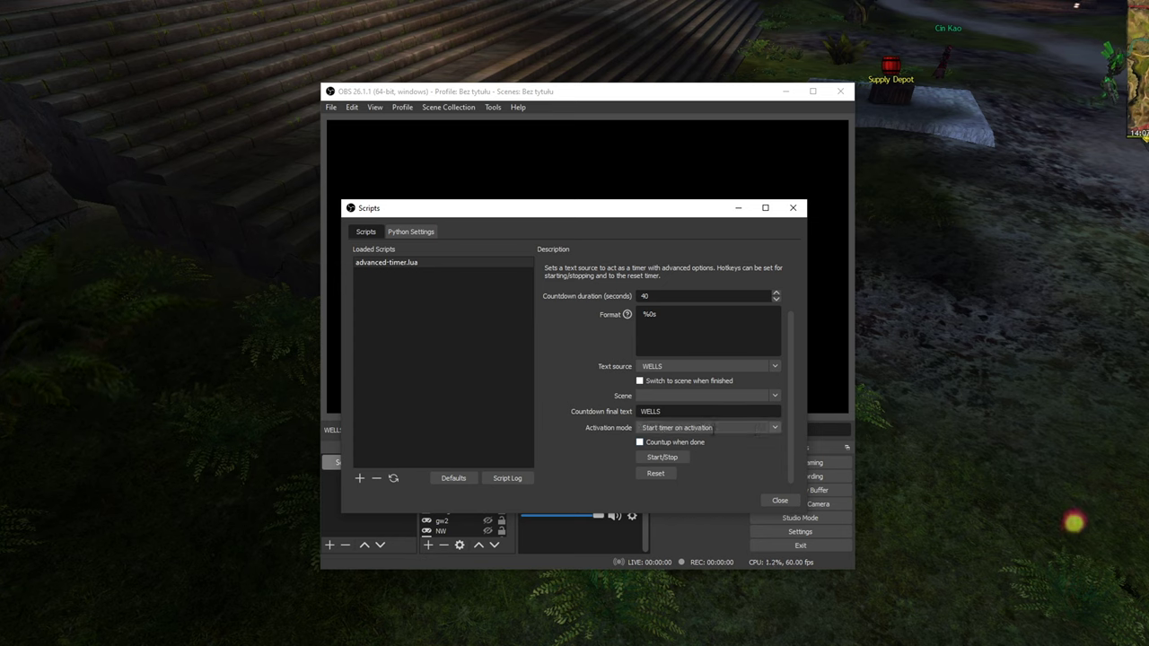
{"action": "left_click", "coordinate": [780, 501]}
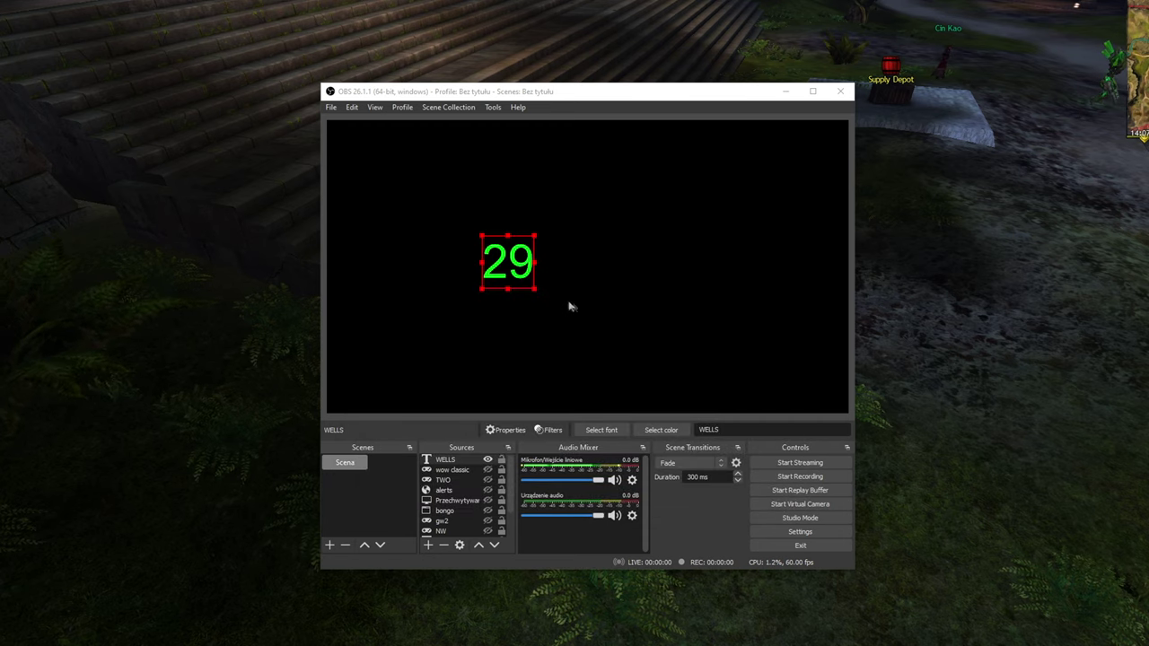
Assign the [ key as the hotkey for both Reset Timer and Start/Stop Timer and save the settings.
{"action": "left_click", "coordinate": [800, 531]}
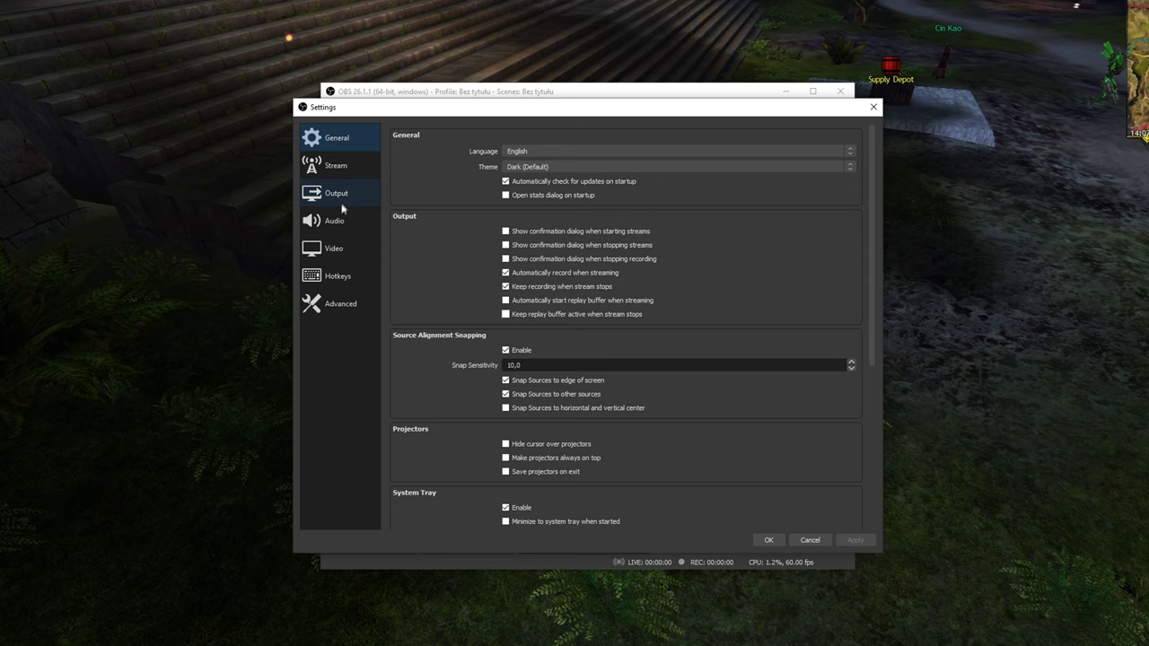
{"action": "left_click", "coordinate": [337, 275]}
{"action": "scroll", "coordinate": [633, 294], "scroll_direction": "down", "scroll_amount": 5}
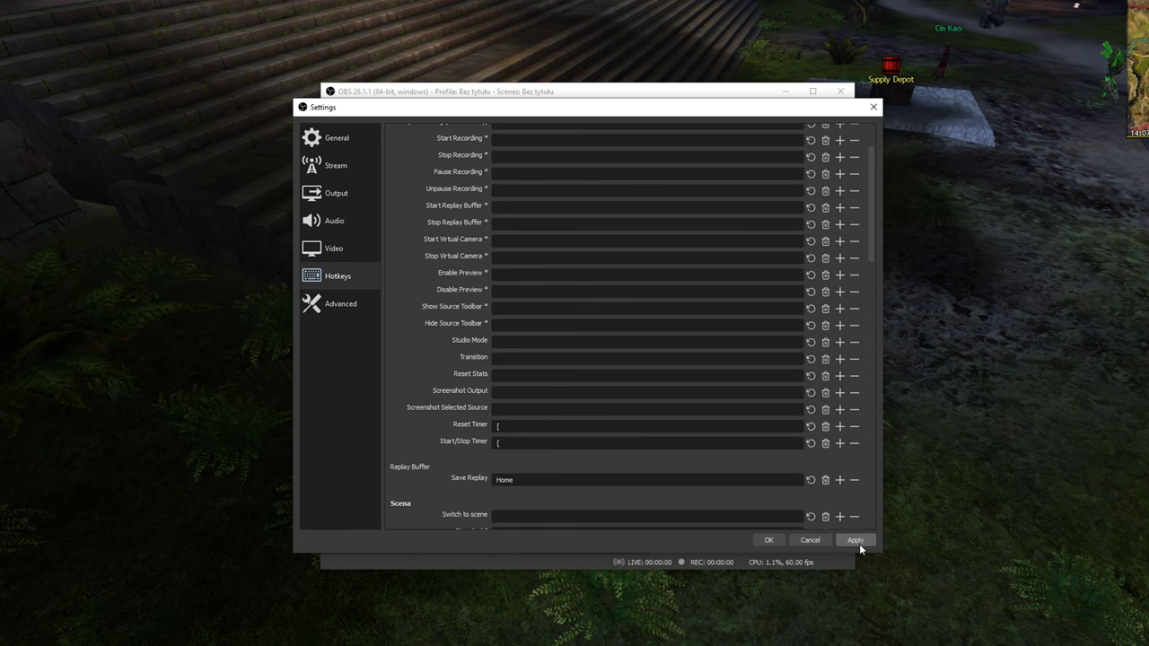
{"action": "left_click", "coordinate": [770, 541]}
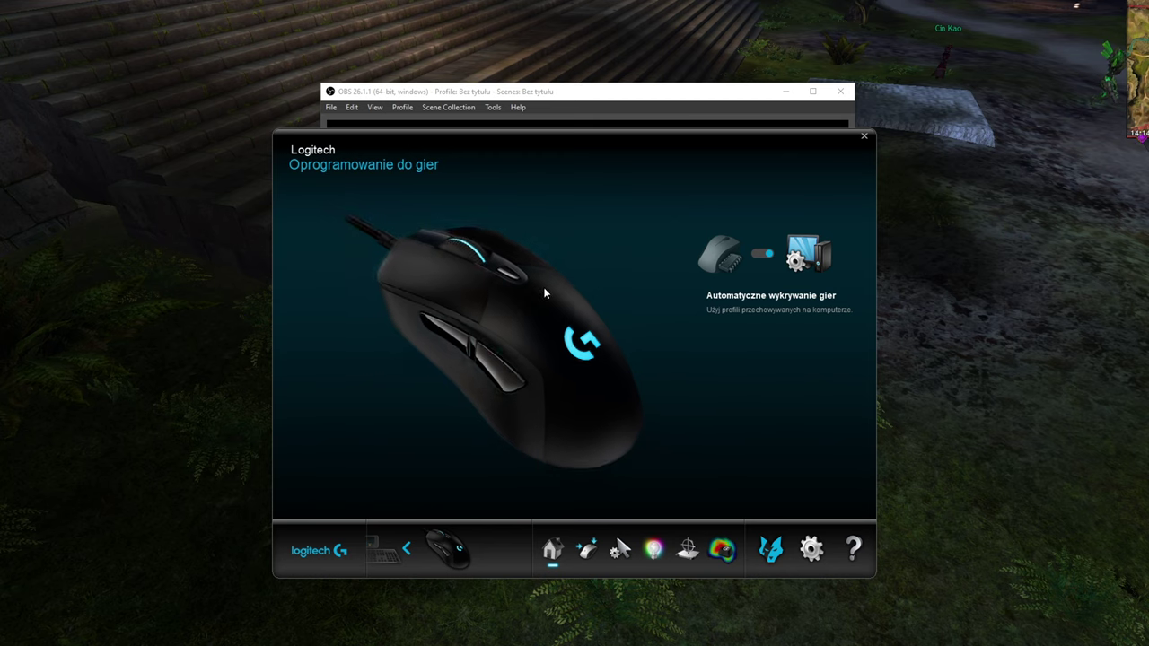
In Logitech Gaming Software, create a key-combination command named WELLS that records the [ key twice.
{"action": "left_click", "coordinate": [544, 290]}
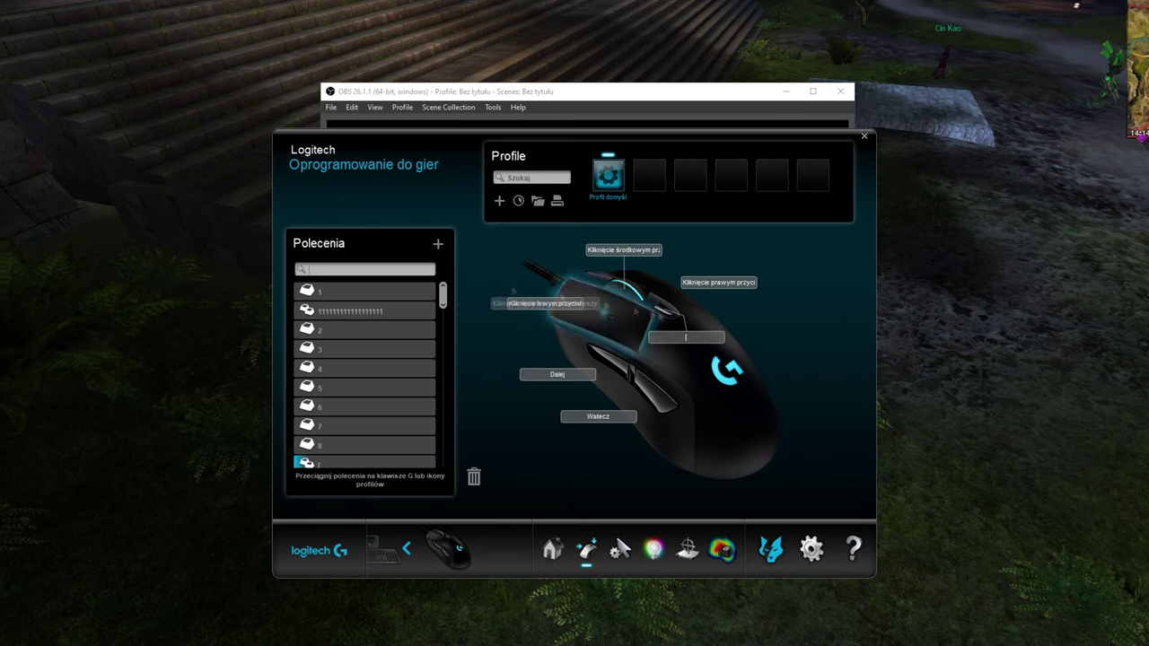
{"action": "left_click", "coordinate": [437, 243]}
{"action": "left_click", "coordinate": [451, 227]}
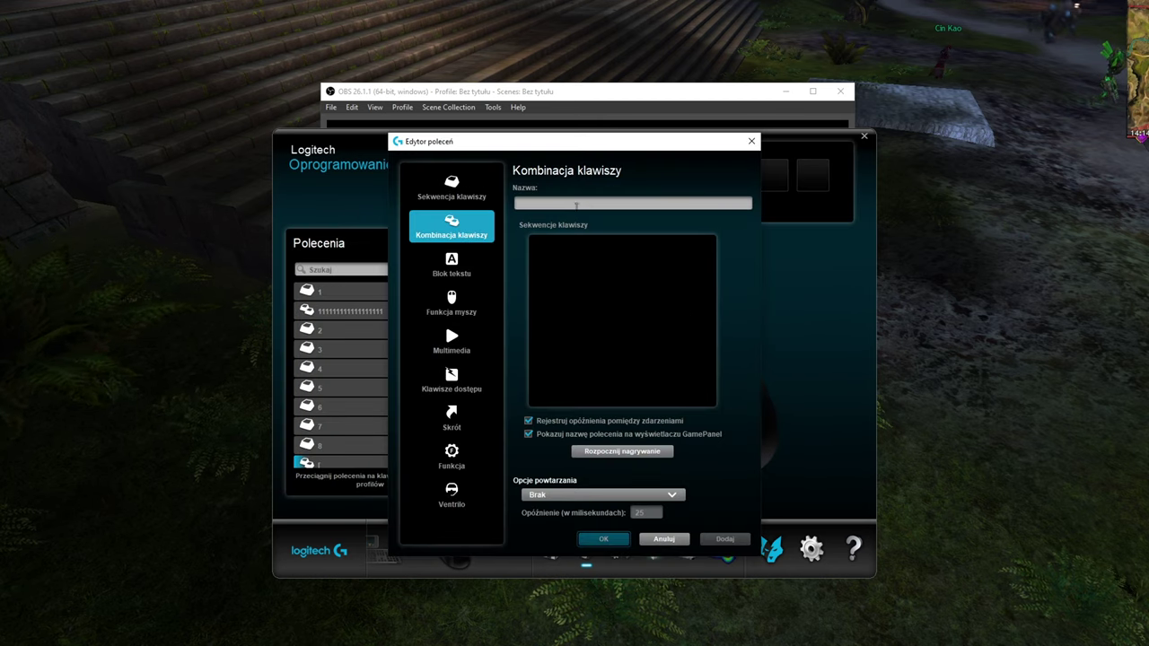
{"action": "key", "text": "bracketleft"}
{"action": "key", "text": "bracketleft"}
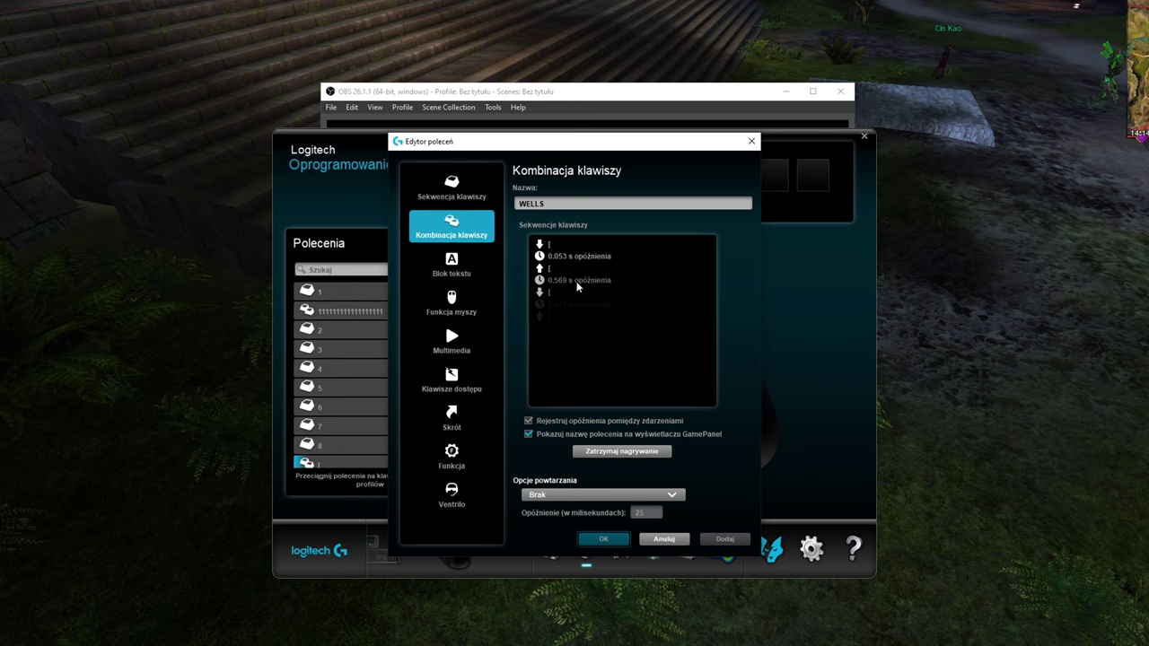
Set each delay in the WELLS key sequence to 100 ms and save the command.
{"action": "double_click", "coordinate": [577, 305]}
{"action": "type", "text": "0"}
{"action": "double_click", "coordinate": [576, 280]}
{"action": "type", "text": "100"}
{"action": "double_click", "coordinate": [574, 304]}
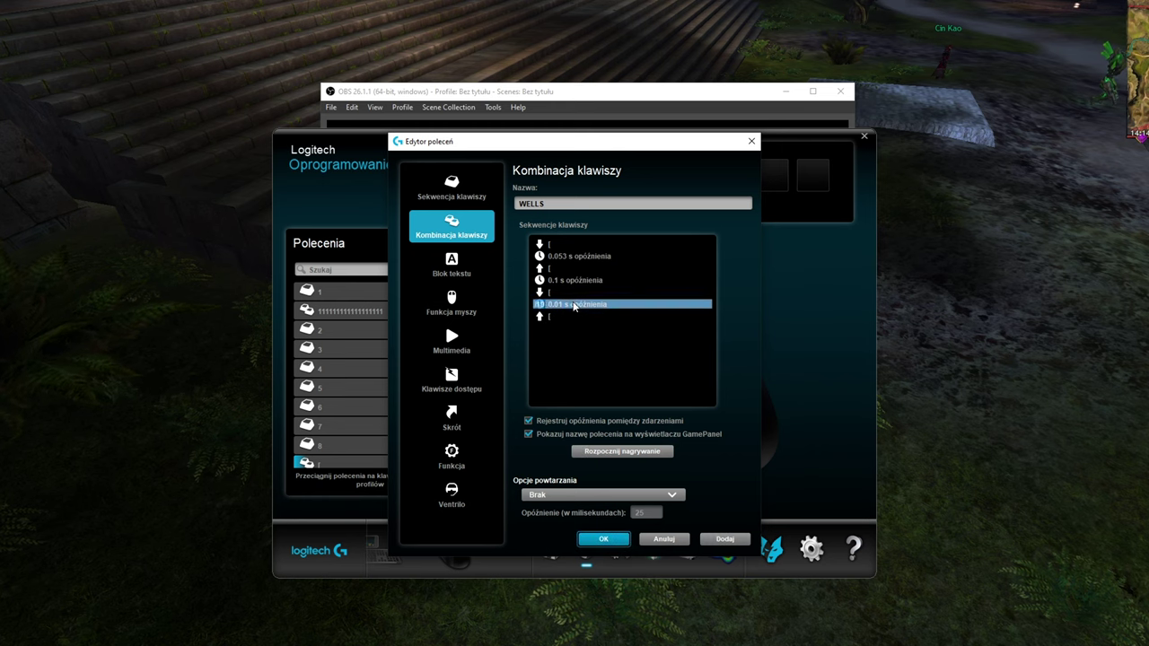
{"action": "type", "text": "100"}
{"action": "double_click", "coordinate": [576, 256]}
{"action": "type", "text": "100"}
{"action": "key", "text": "Return"}
{"action": "left_click", "coordinate": [603, 539]}
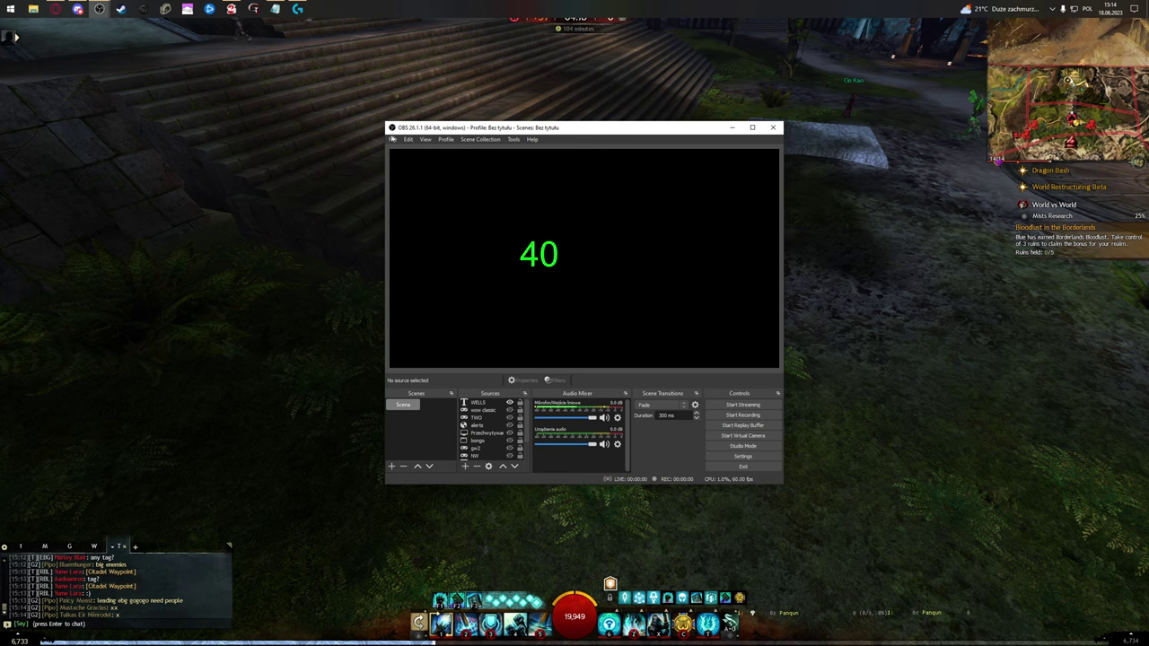
Keep the OBS window always on top and park it in the screen's lower-right corner with the timer at the canvas's upper-left.
{"action": "left_click", "coordinate": [391, 138]}
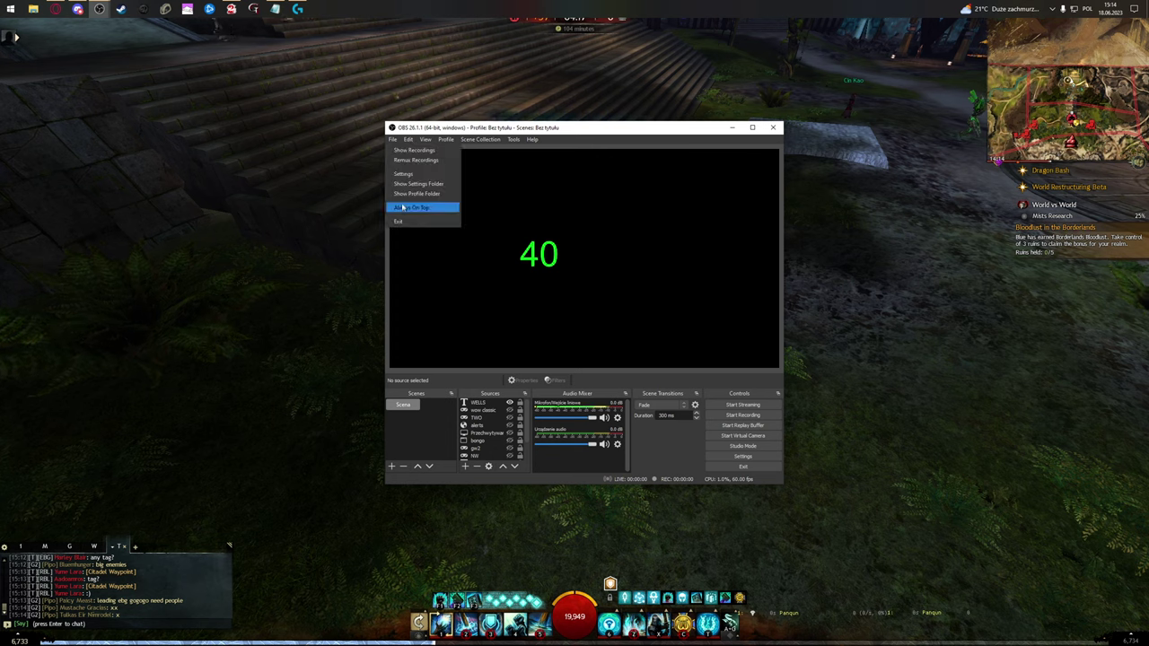
{"action": "left_click", "coordinate": [403, 206]}
{"action": "left_click_drag", "start_coordinate": [530, 243], "coordinate": [401, 159]}
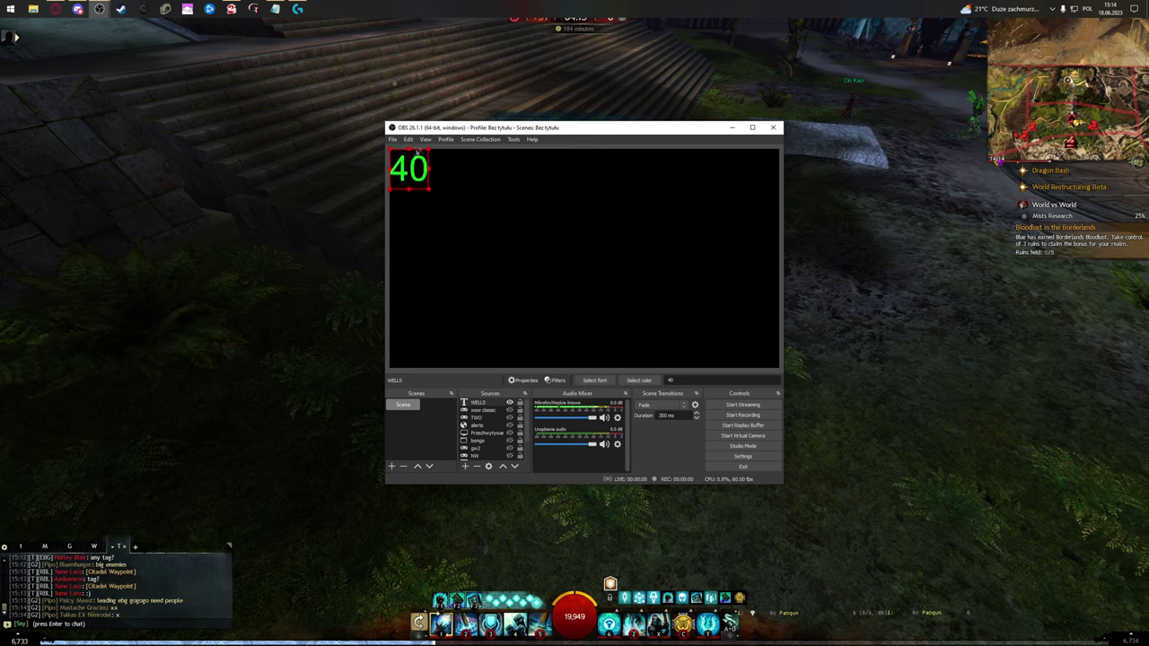
{"action": "left_click_drag", "start_coordinate": [422, 132], "coordinate": [1109, 585]}
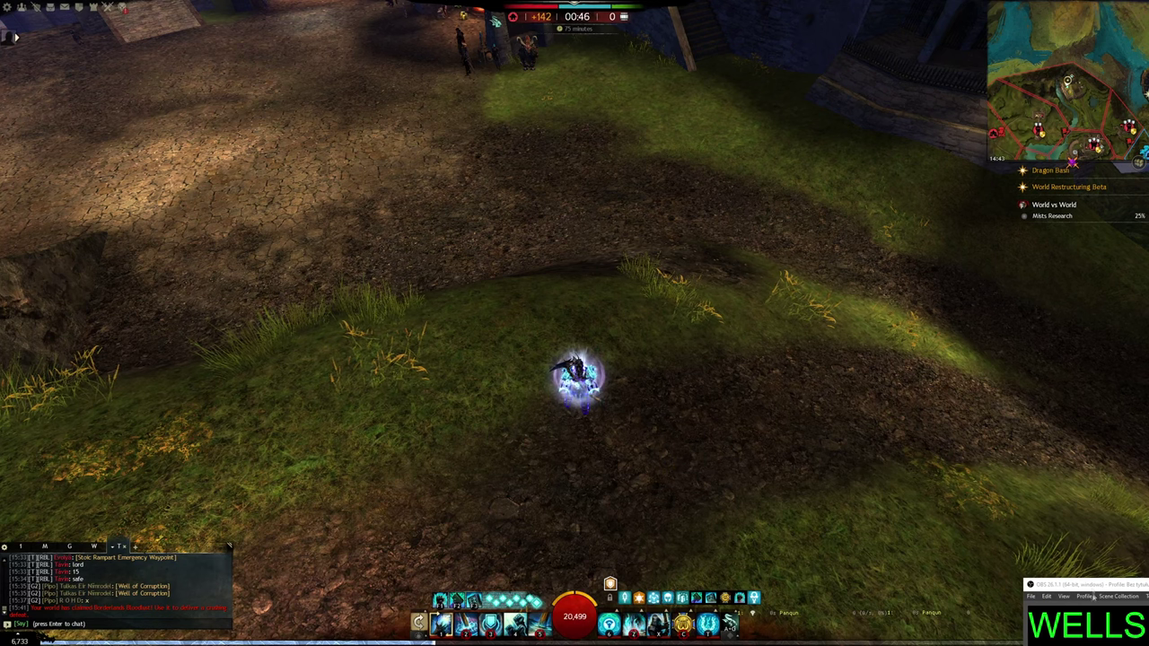
Launch a second OBS instance and make its scene show the gw2 source instead of the display capture.
{"action": "key", "text": "super"}
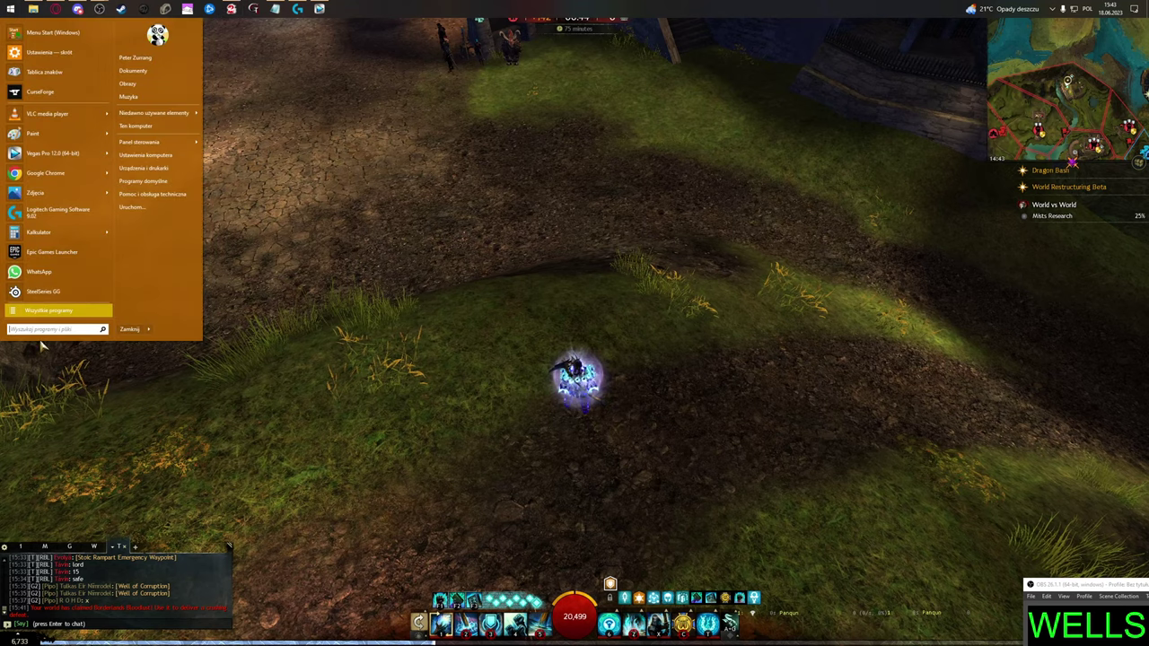
{"action": "type", "text": "obs"}
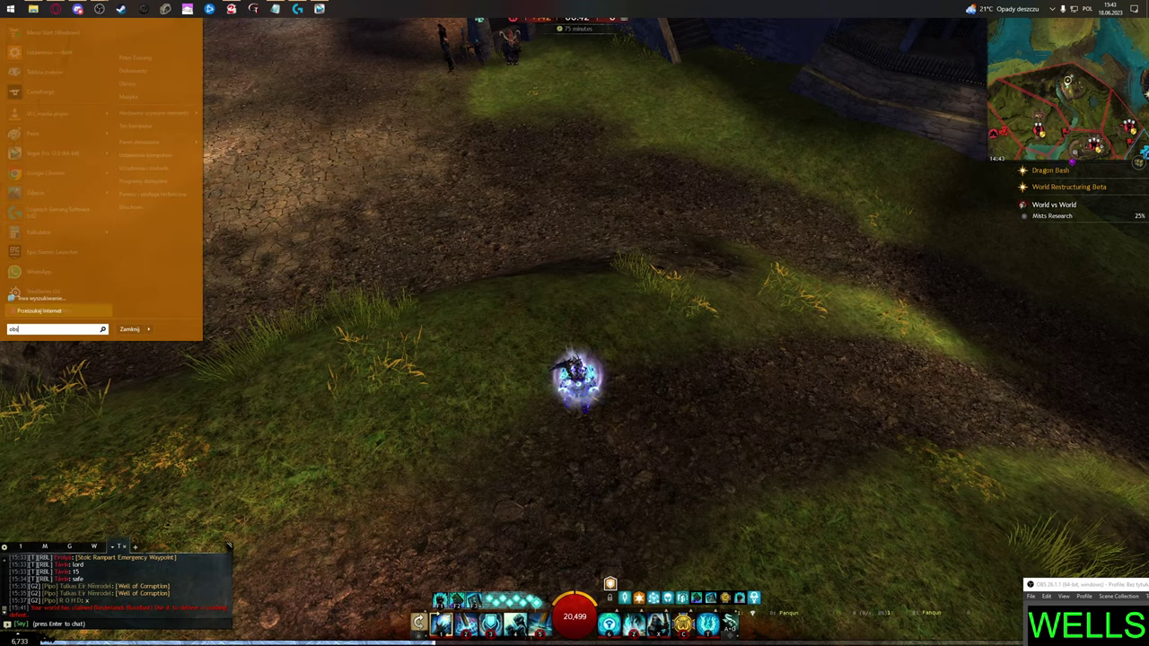
{"action": "key", "text": "Return"}
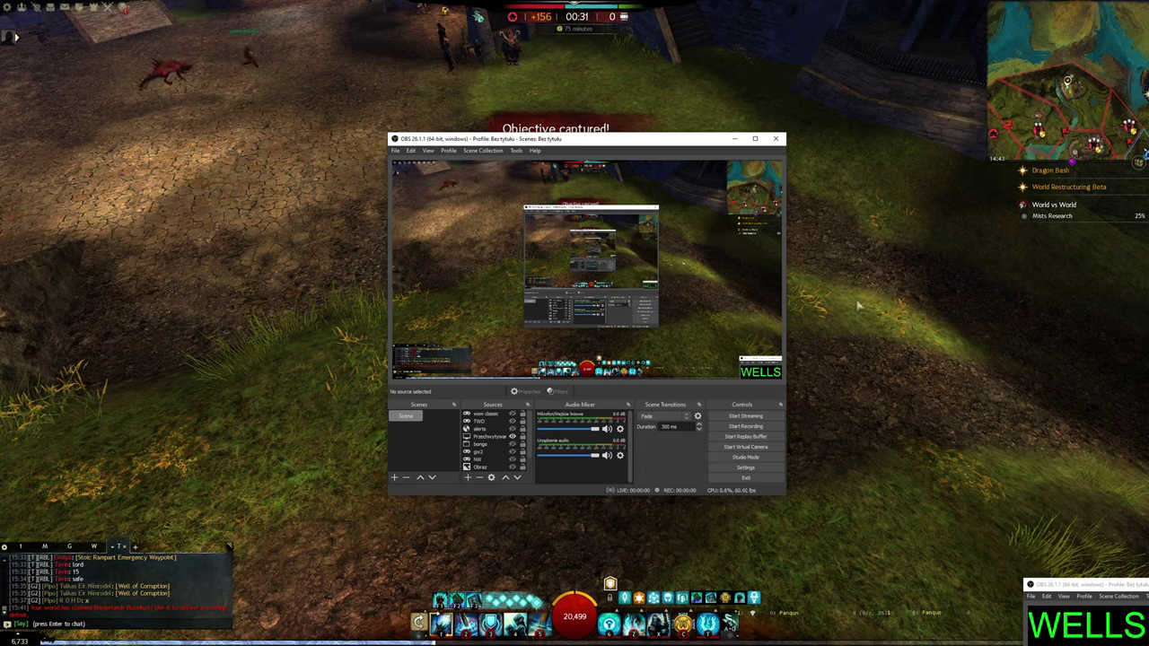
{"action": "left_click", "coordinate": [851, 321]}
{"action": "left_click", "coordinate": [514, 436]}
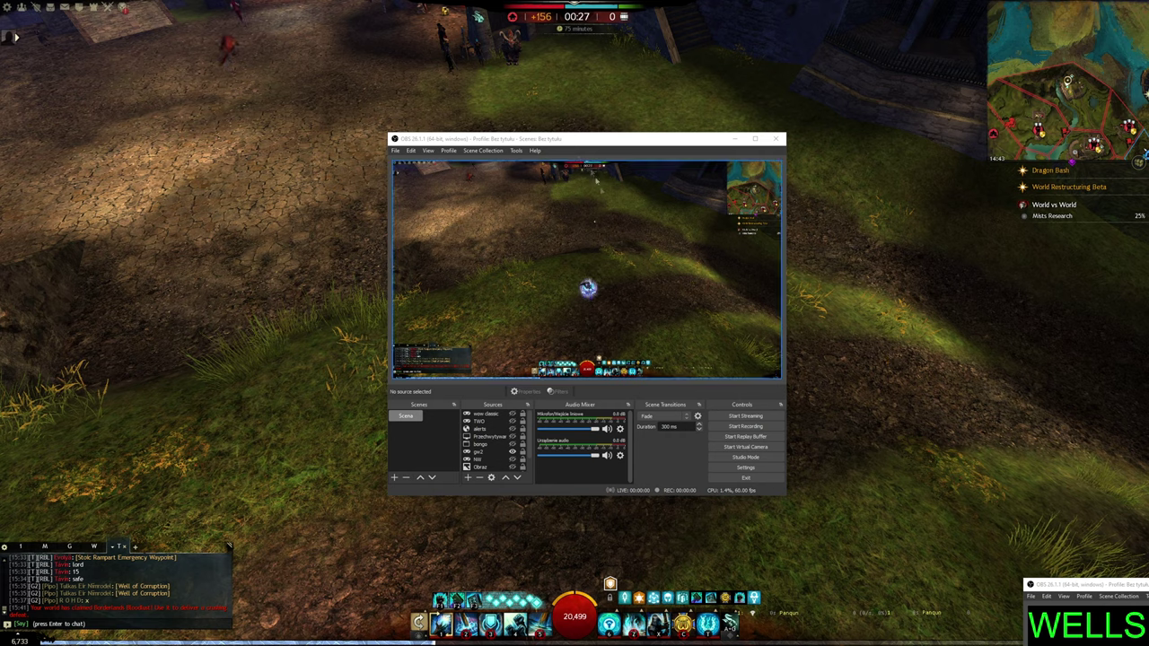
Move the second OBS window up and to the left, and slightly adjust the timer window's position in the corner.
{"action": "left_click_drag", "start_coordinate": [579, 141], "coordinate": [454, 110]}
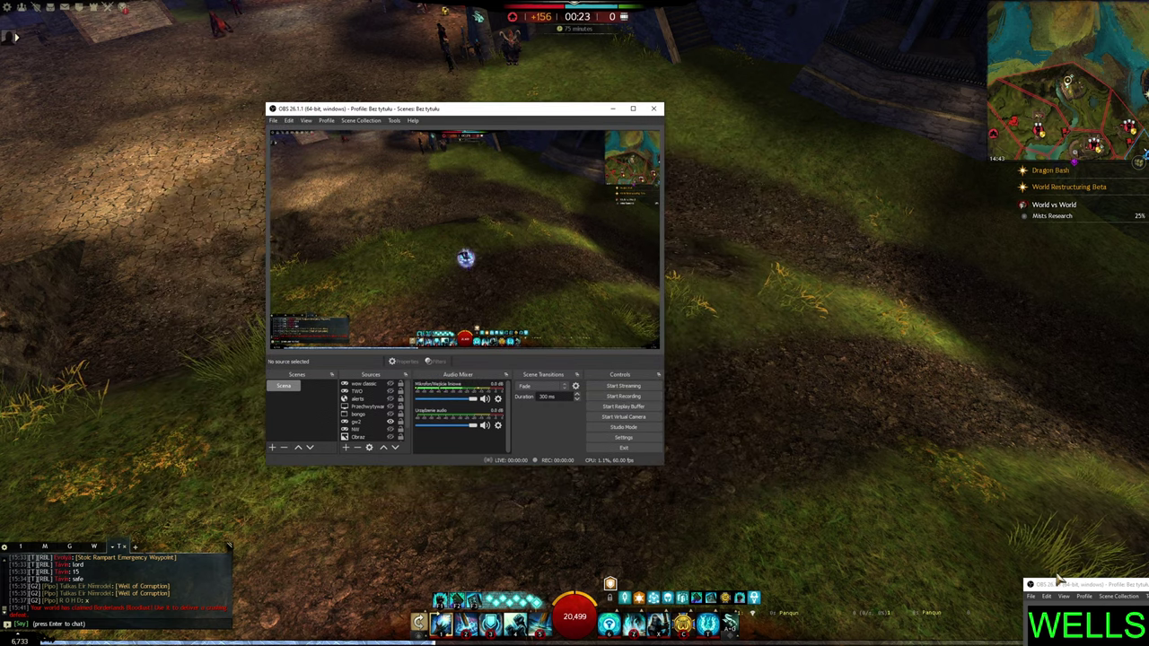
{"action": "mouse_move", "coordinate": [1060, 588]}
{"action": "left_mouse_down"}
{"action": "mouse_move", "coordinate": [773, 252]}
{"action": "mouse_move", "coordinate": [1022, 489]}
{"action": "mouse_move", "coordinate": [1049, 591]}
{"action": "left_mouse_up"}
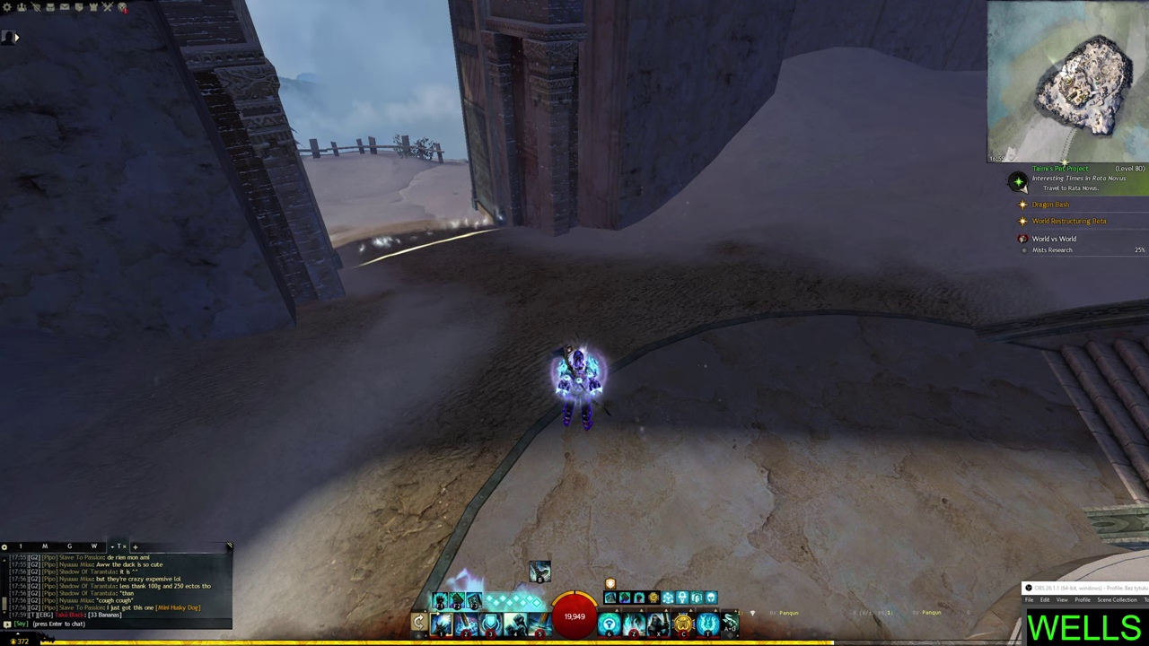
Duplicate advanced-timer.lua in the Downloads (Pobrane) folder using File Explorer.
{"action": "key", "text": "super"}
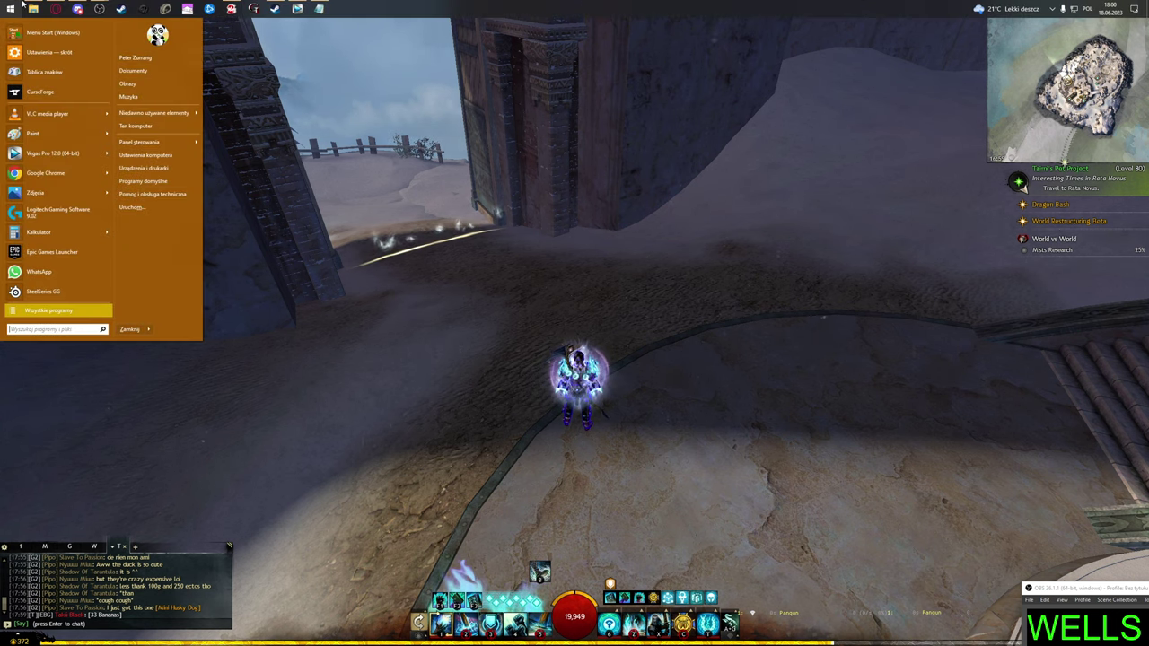
{"action": "left_click", "coordinate": [33, 8]}
{"action": "left_click", "coordinate": [243, 162]}
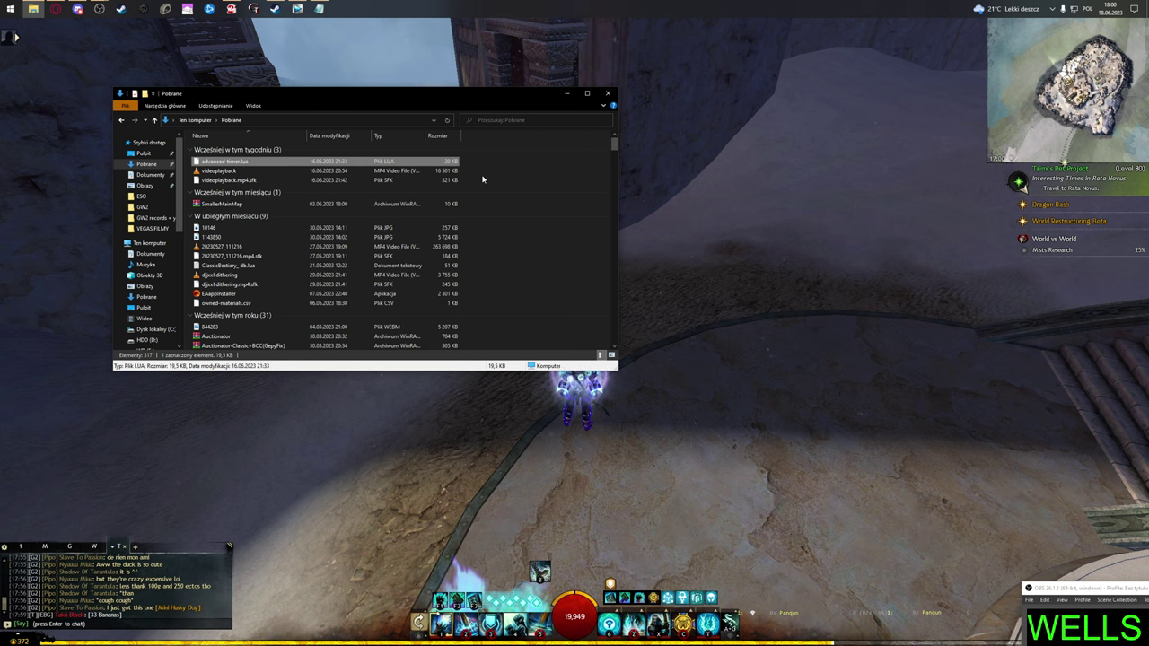
{"action": "key", "text": "ctrl+c"}
{"action": "key", "text": "ctrl+v"}
Rename the copied script file as advanced-timer1.lua.
{"action": "right_click", "coordinate": [254, 190]}
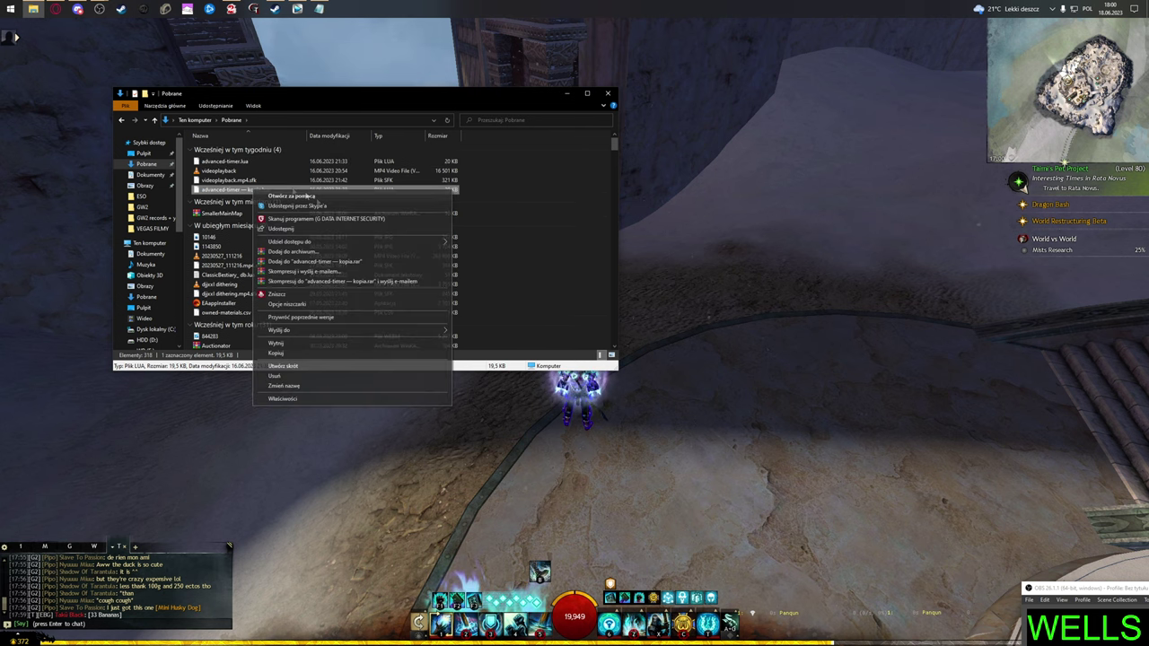
{"action": "left_click", "coordinate": [302, 387]}
{"action": "key", "text": "Right"}
{"action": "key", "text": "BackSpace"}
{"action": "key", "text": "BackSpace"}
{"action": "key", "text": "BackSpace"}
{"action": "key", "text": "BackSpace"}
{"action": "key", "text": "BackSpace"}
{"action": "key", "text": "BackSpace"}
{"action": "key", "text": "BackSpace"}
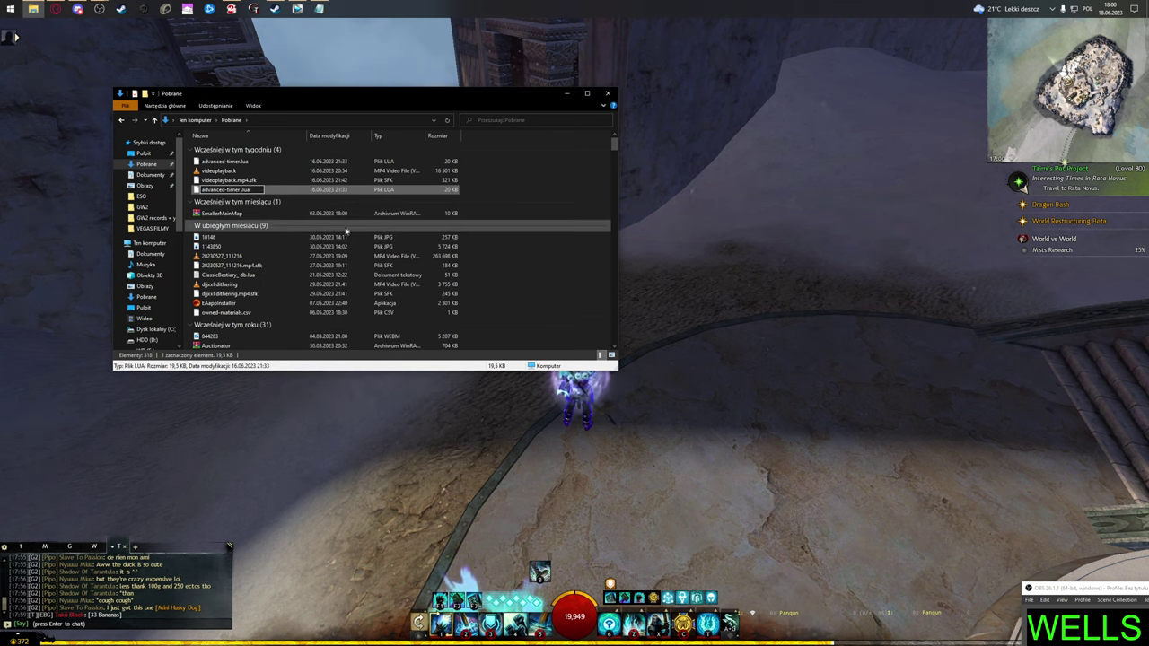
{"action": "type", "text": "1"}
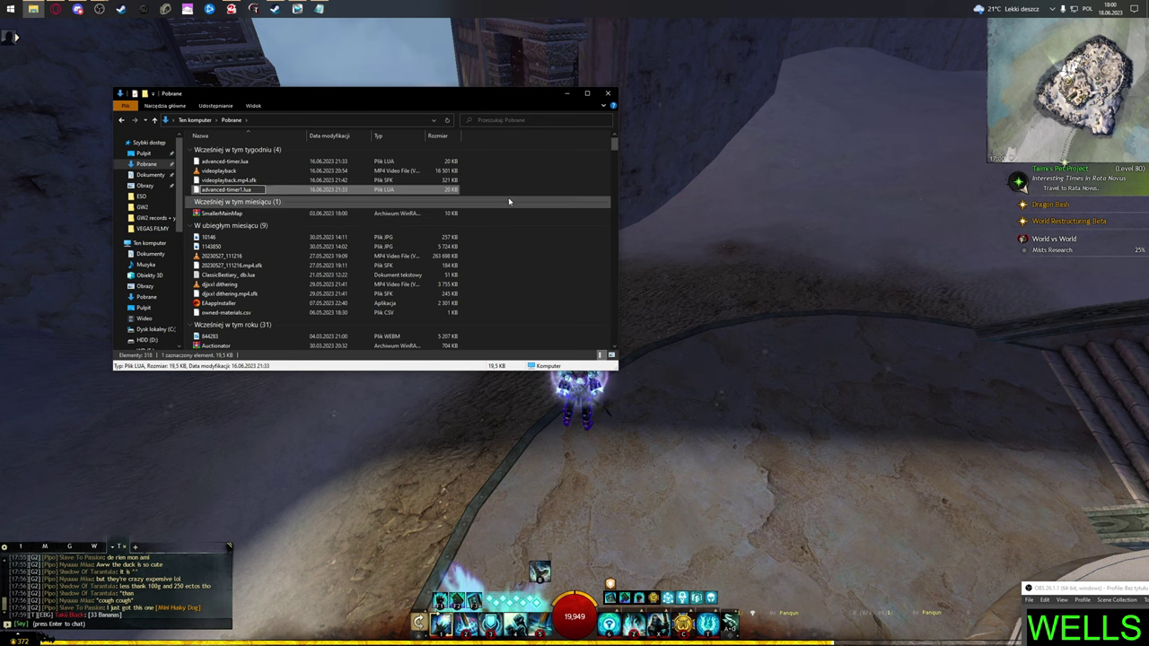
{"action": "key", "text": "Return"}
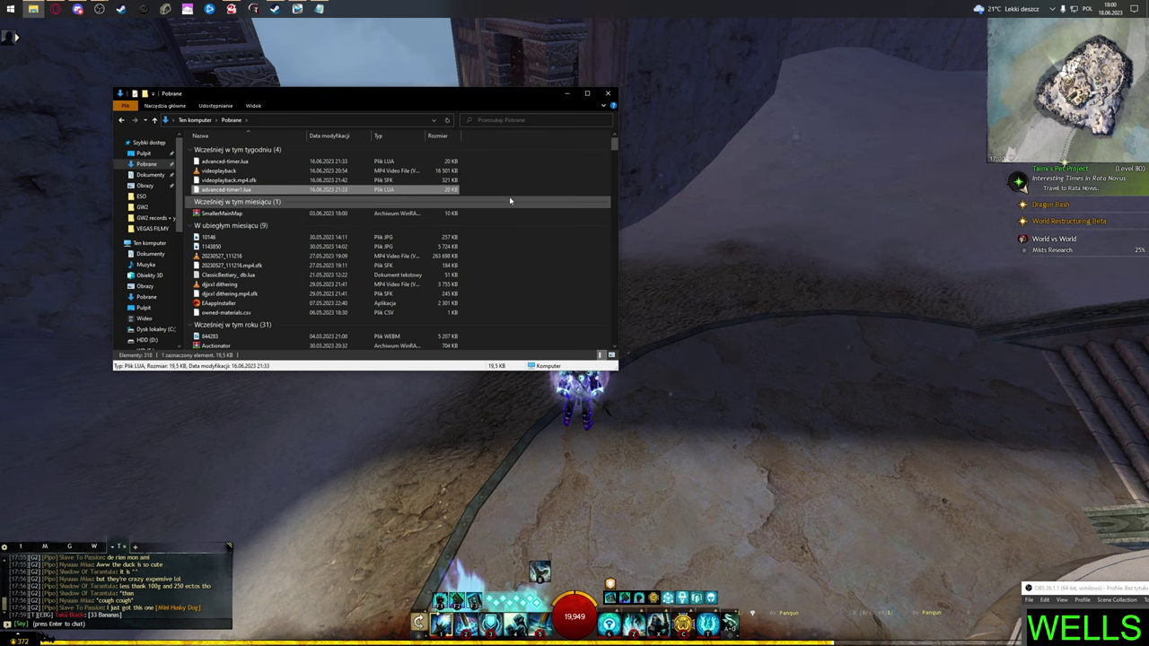
Return to the OBS timer window, move it to mid-screen and add a new text source named VEIL showing the text VEIL.
{"action": "left_click", "coordinate": [697, 218]}
{"action": "left_click_drag", "start_coordinate": [1084, 588], "coordinate": [429, 156]}
{"action": "left_click", "coordinate": [446, 486]}
{"action": "left_click", "coordinate": [476, 425]}
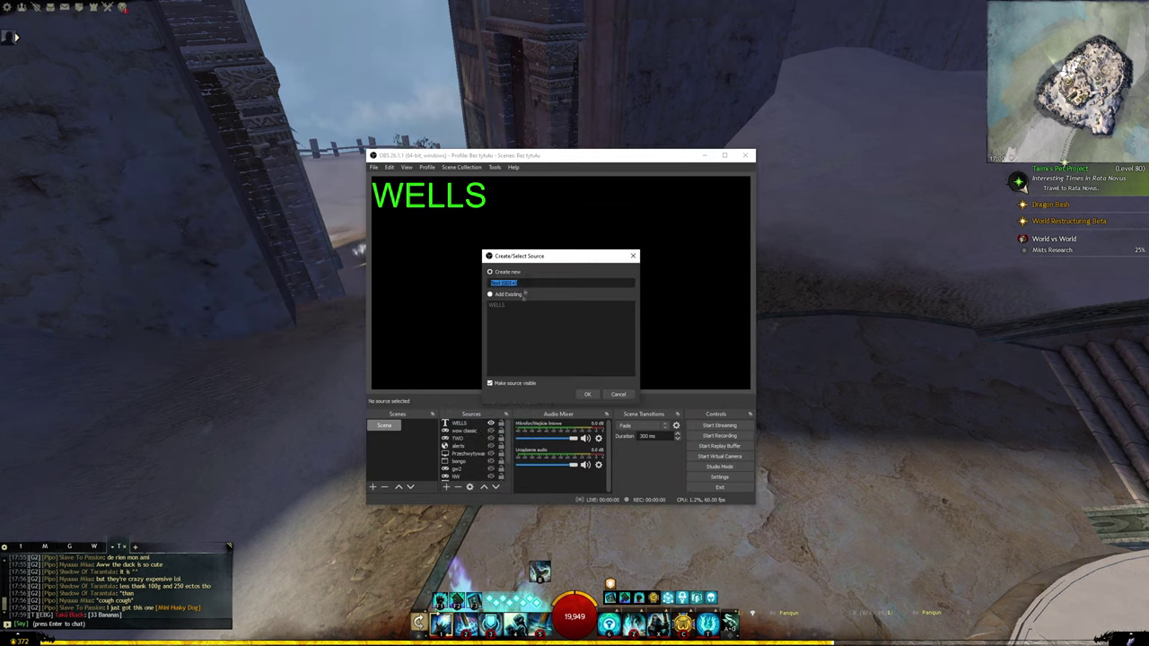
{"action": "type", "text": "VEIL"}
{"action": "left_click", "coordinate": [587, 394]}
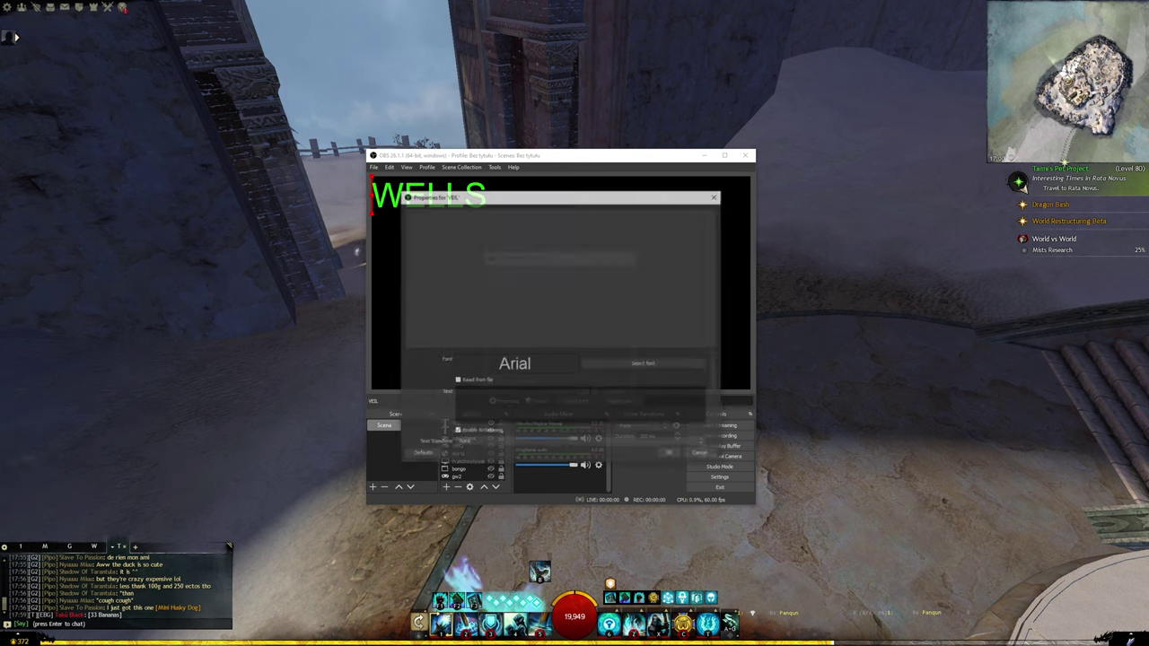
{"action": "type", "text": "VEIL"}
Color the VEIL text blue and place it directly below WELLS on the canvas.
{"action": "scroll", "coordinate": [529, 392], "scroll_direction": "down", "scroll_amount": 2}
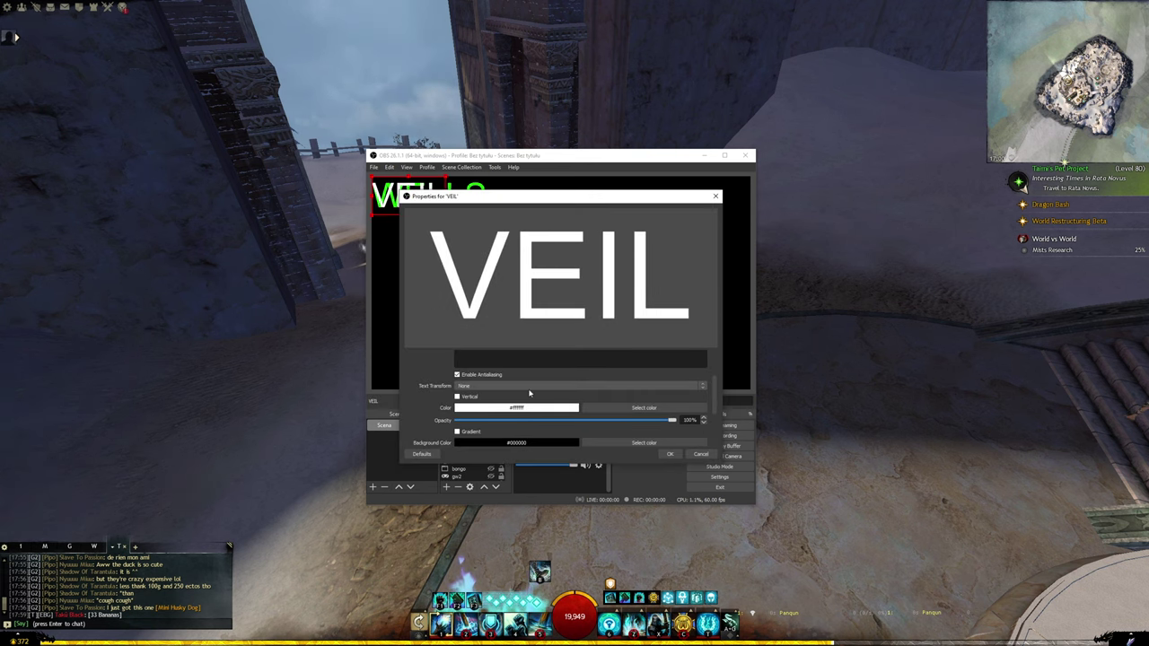
{"action": "left_click", "coordinate": [644, 408]}
{"action": "left_click_drag", "start_coordinate": [587, 305], "coordinate": [584, 254]}
{"action": "left_click", "coordinate": [623, 412]}
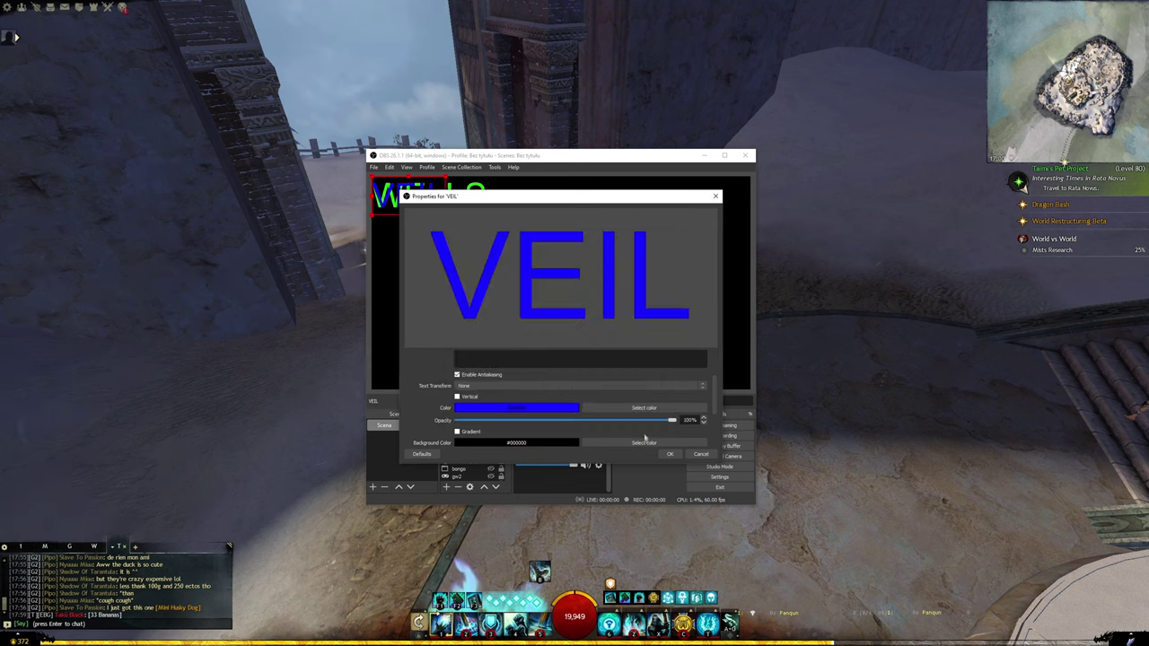
{"action": "left_click", "coordinate": [670, 454]}
{"action": "left_click_drag", "start_coordinate": [410, 197], "coordinate": [410, 233]}
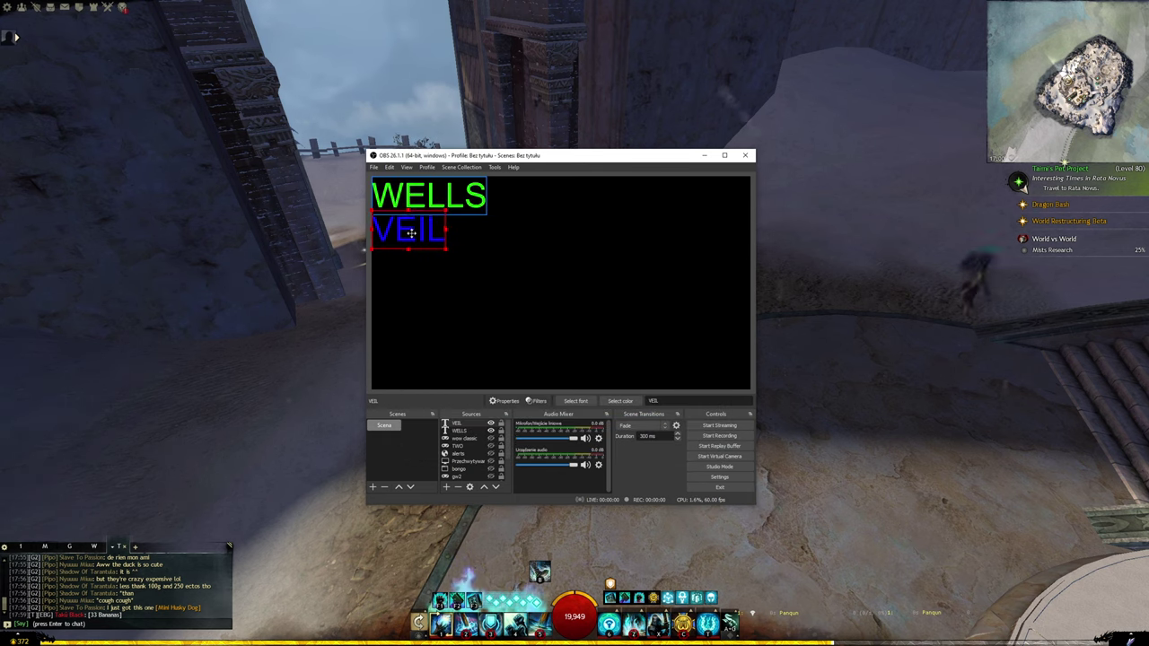
Load the advanced-timer1.lua file as a second script.
{"action": "left_click", "coordinate": [494, 167]}
{"action": "left_click", "coordinate": [508, 215]}
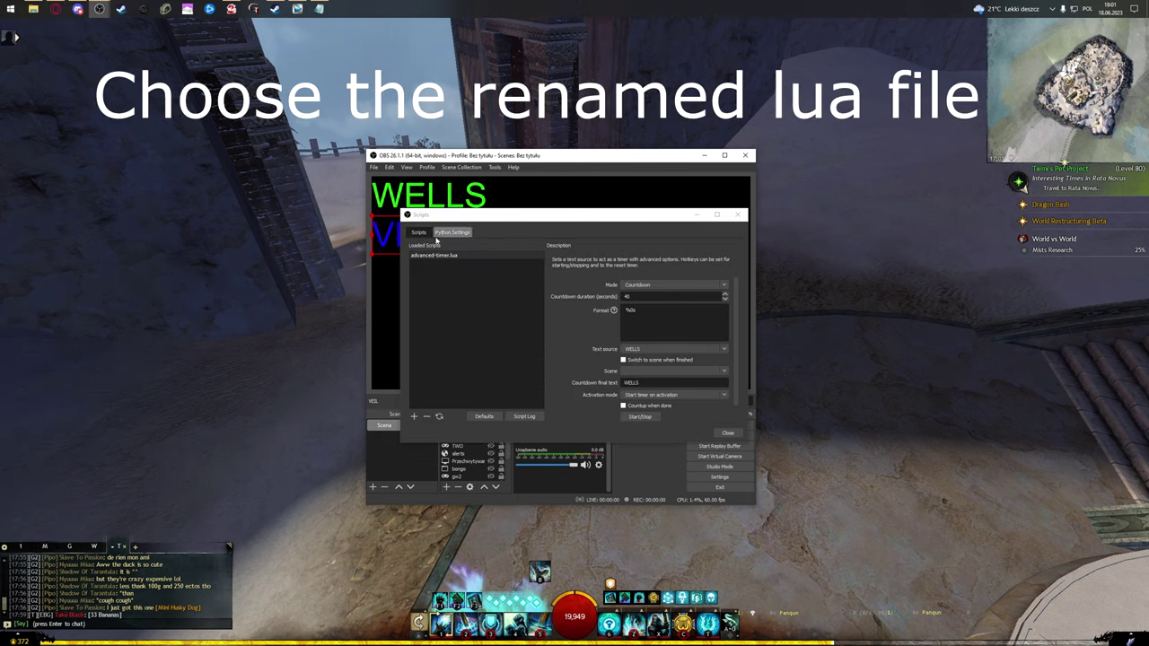
{"action": "left_click", "coordinate": [414, 416]}
{"action": "left_click", "coordinate": [516, 312]}
{"action": "left_click", "coordinate": [749, 451]}
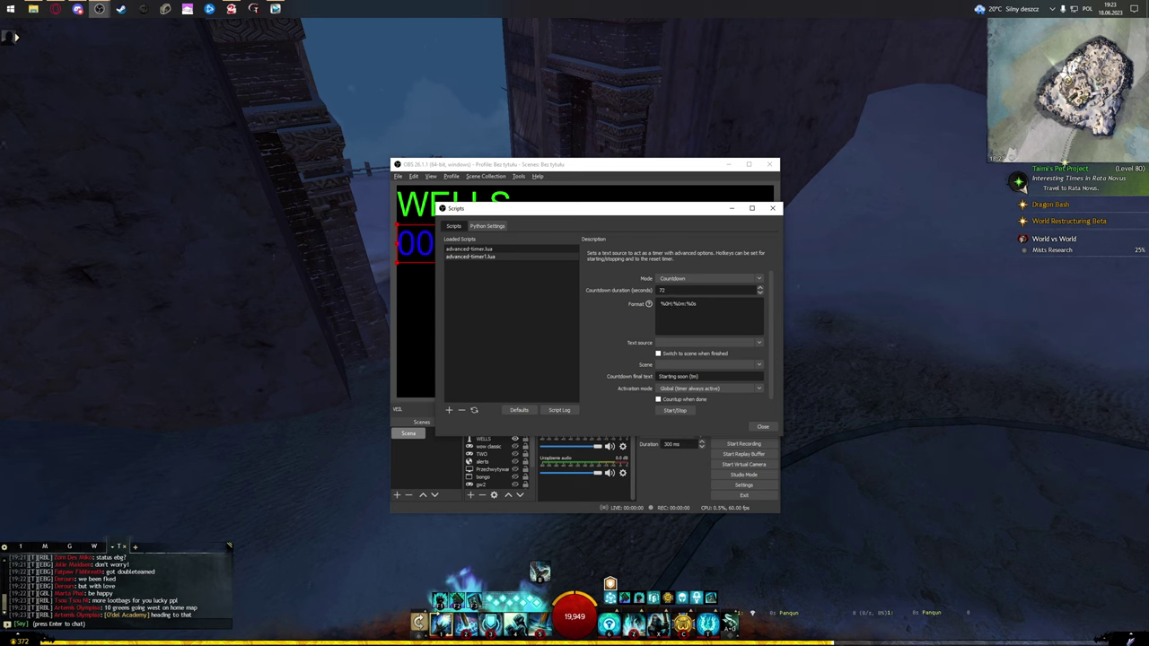
Remove the hours part from the second timer's format so it reads %0m:%0s.
{"action": "left_click", "coordinate": [669, 303]}
{"action": "key", "text": "BackSpace"}
{"action": "key", "text": "BackSpace"}
{"action": "key", "text": "BackSpace"}
{"action": "key", "text": "BackSpace"}
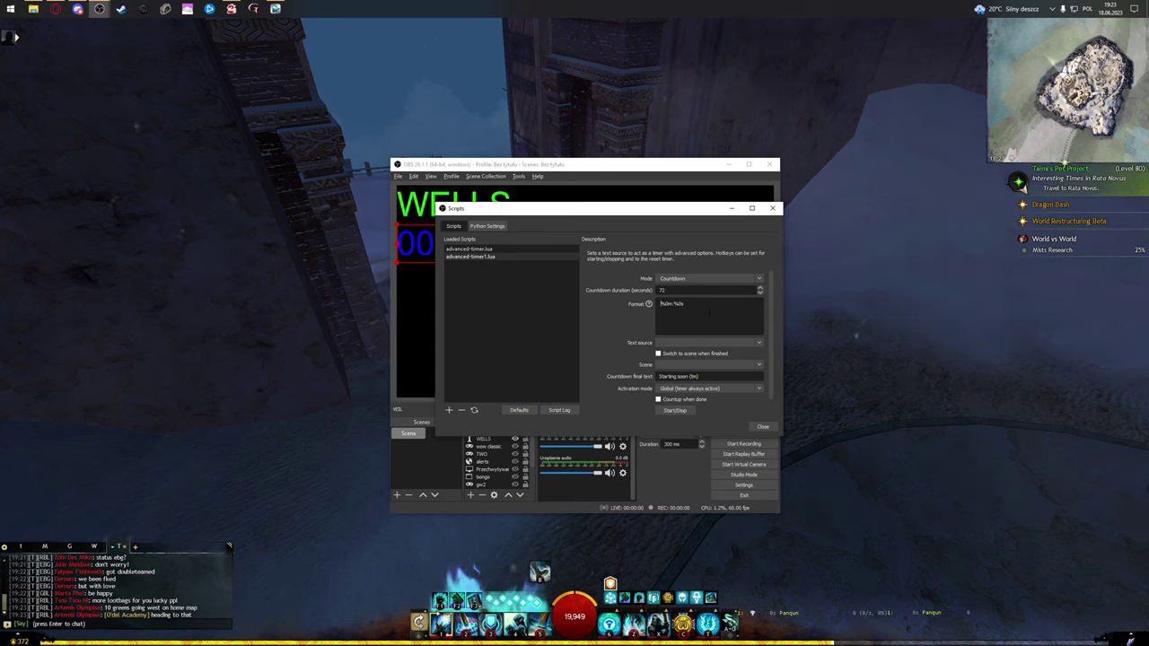
Set the second timer's text source and final text to VEIL, choose Start timer on activation, and close the scripts window.
{"action": "left_click", "coordinate": [697, 343]}
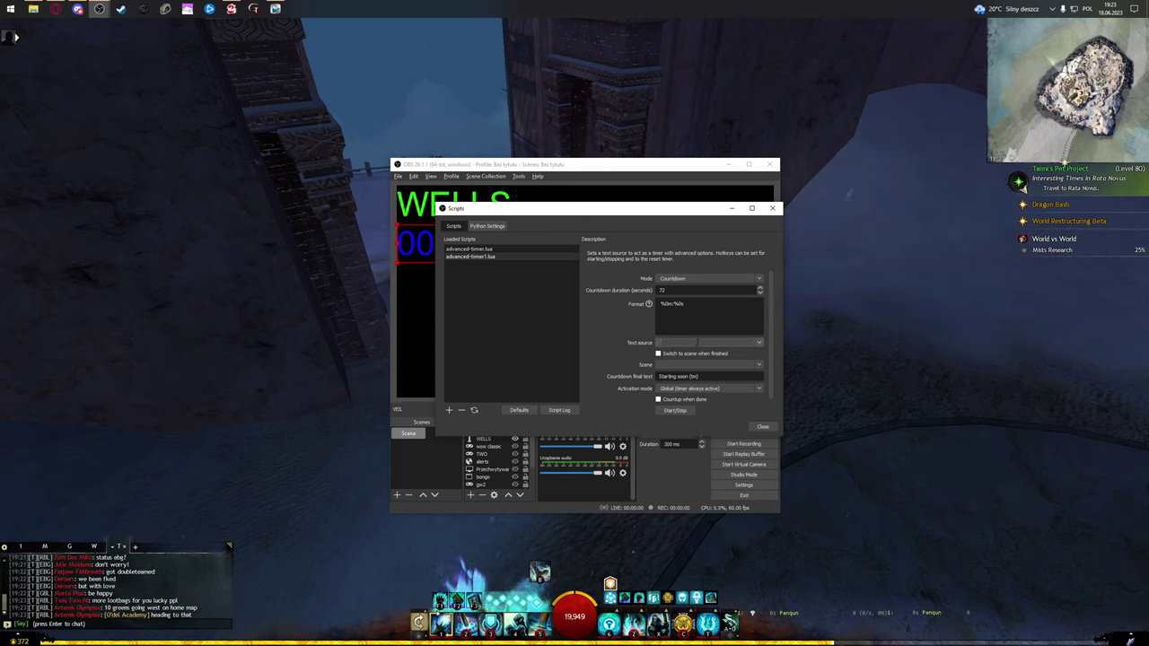
{"action": "left_click", "coordinate": [679, 356]}
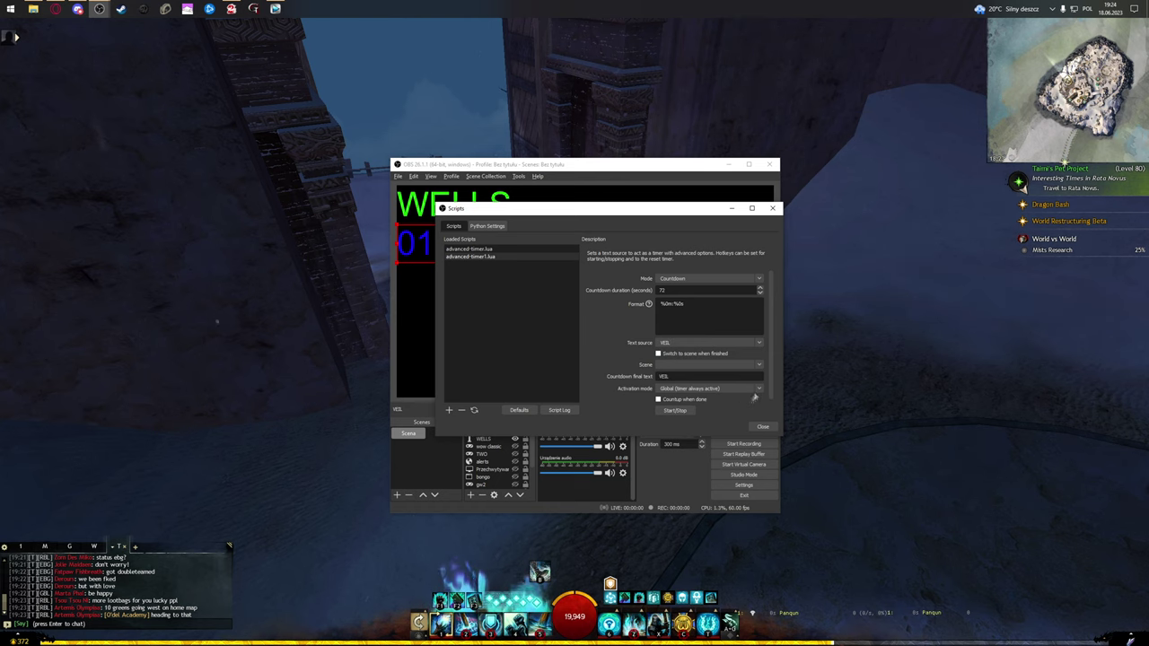
{"action": "left_click", "coordinate": [709, 387]}
{"action": "left_click", "coordinate": [706, 405]}
{"action": "left_click", "coordinate": [762, 428]}
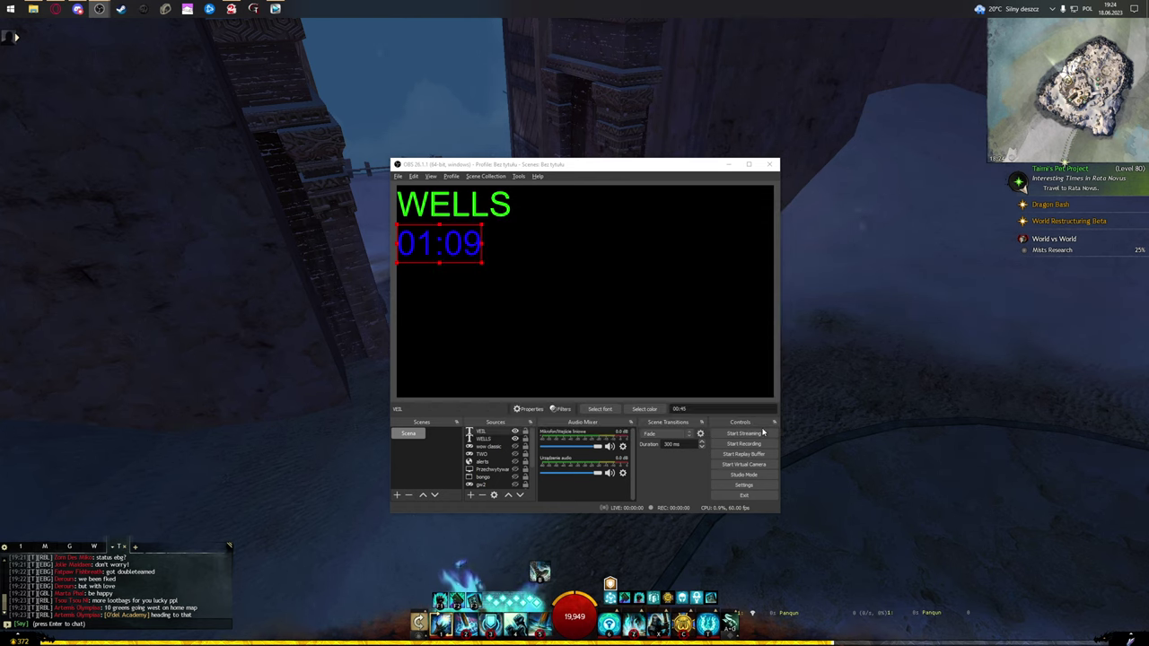
Assign ] as the hotkey for the second timer's Reset Timer and Start/Stop Timer actions.
{"action": "left_click", "coordinate": [734, 484]}
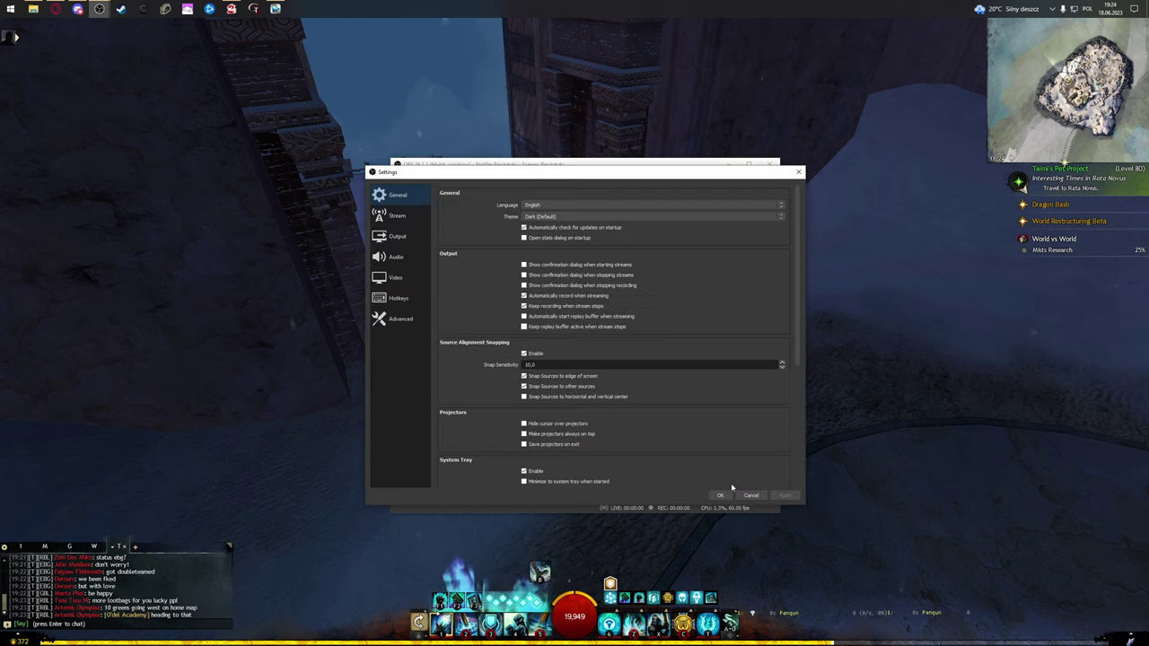
{"action": "scroll", "coordinate": [652, 321], "scroll_direction": "down", "scroll_amount": 2}
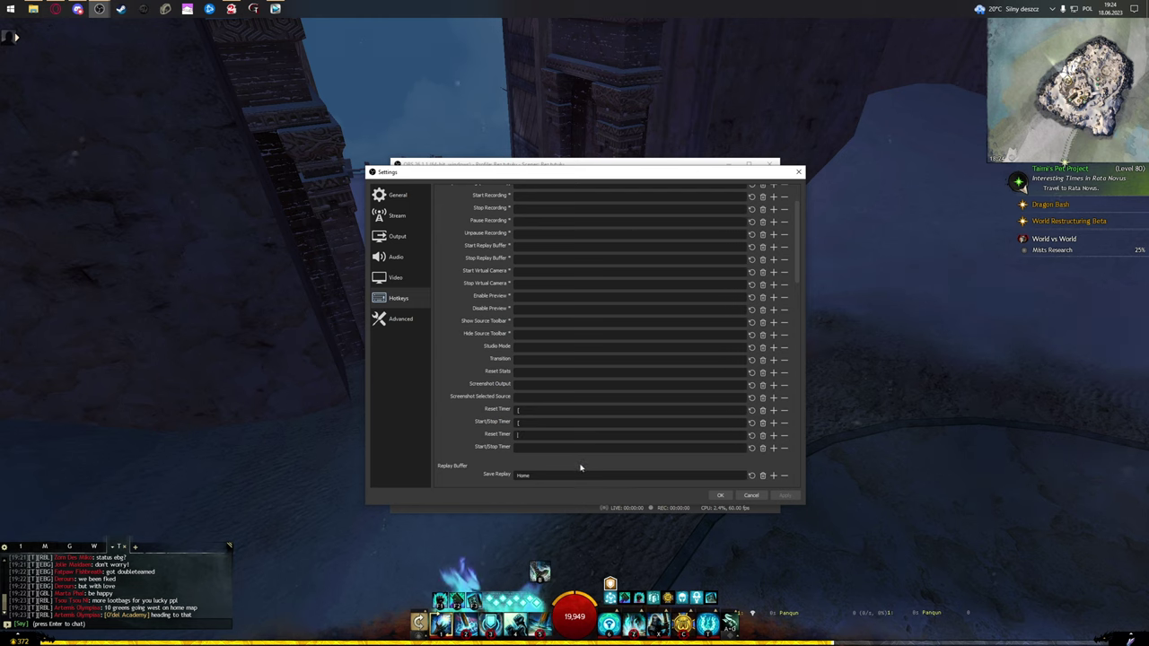
{"action": "key", "text": "]"}
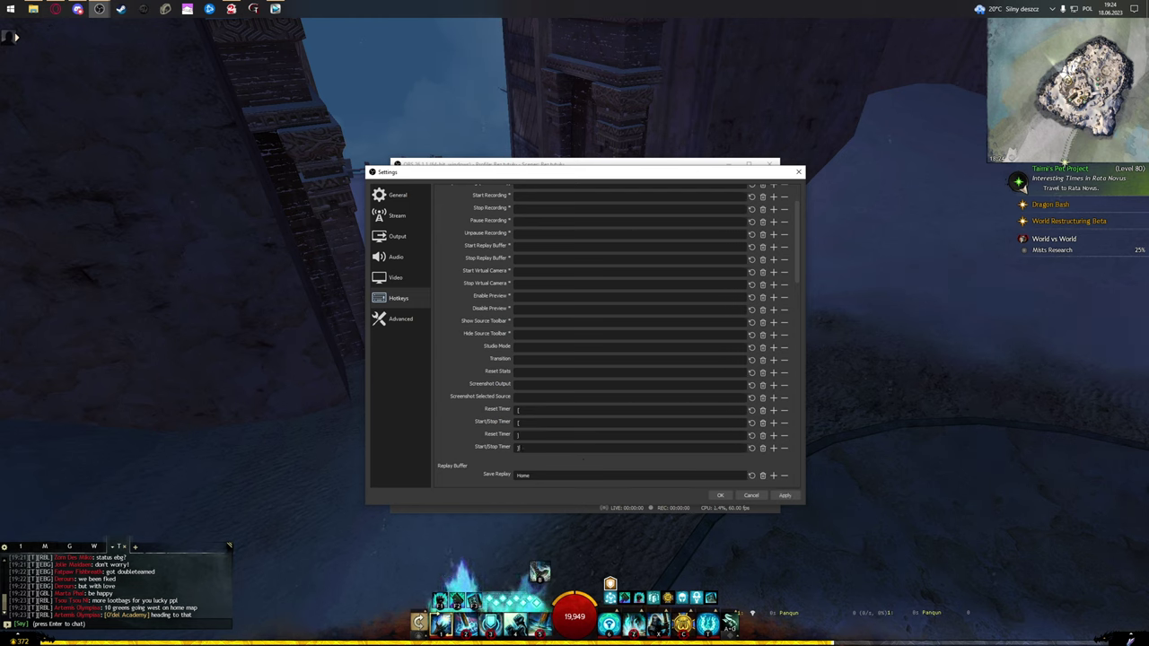